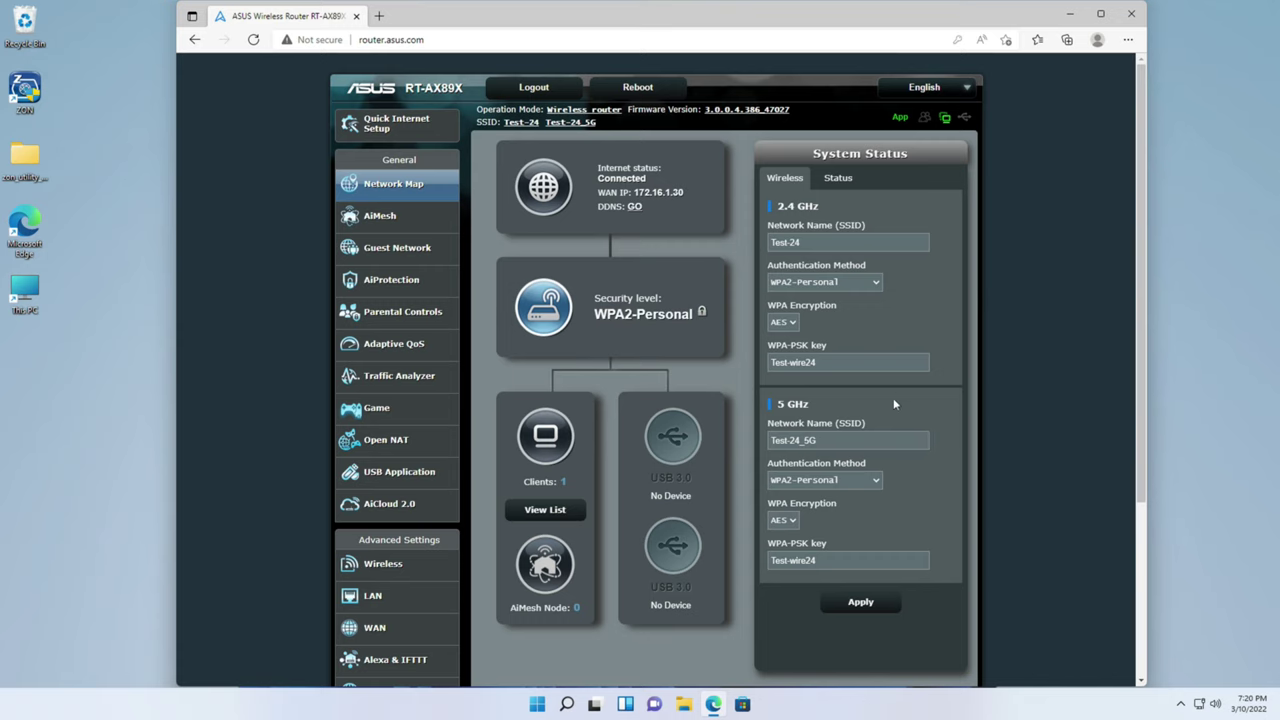
Step: Review the list of clients connected to the router from the network map, including their IP and MAC addresses, and close it
{"action": "left_click", "coordinate": [531, 514]}
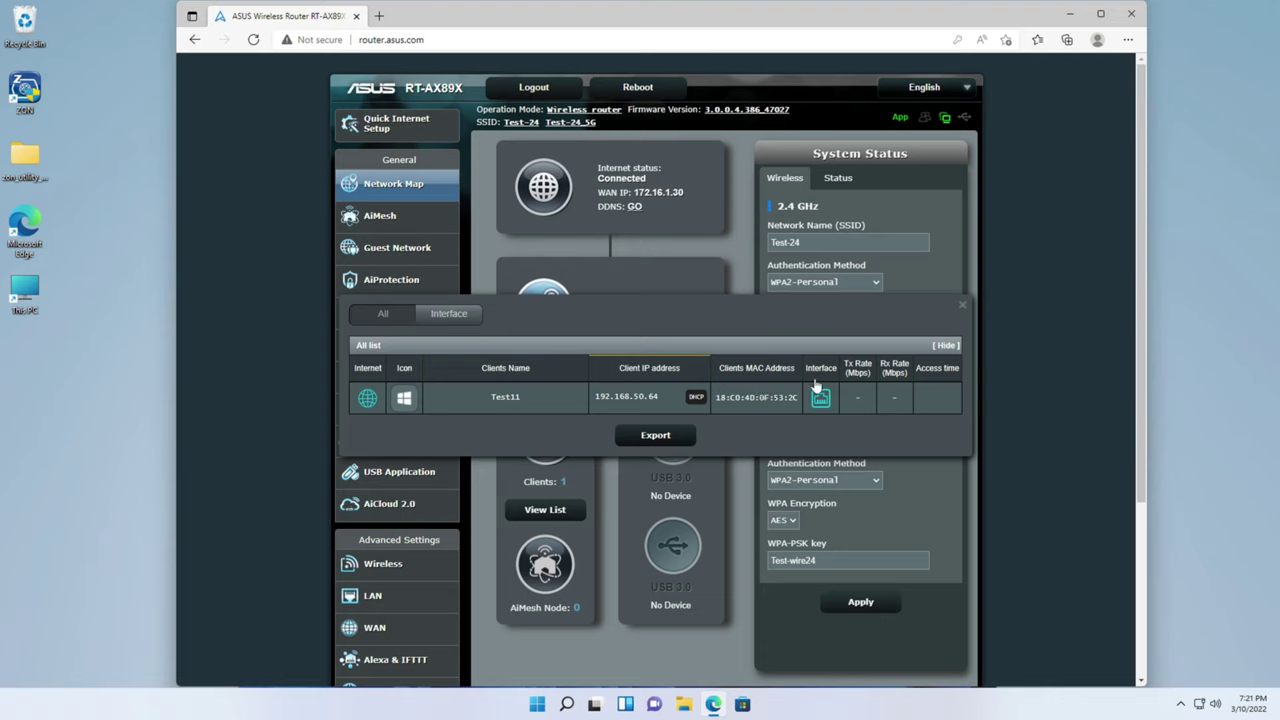
{"action": "left_click", "coordinate": [613, 477]}
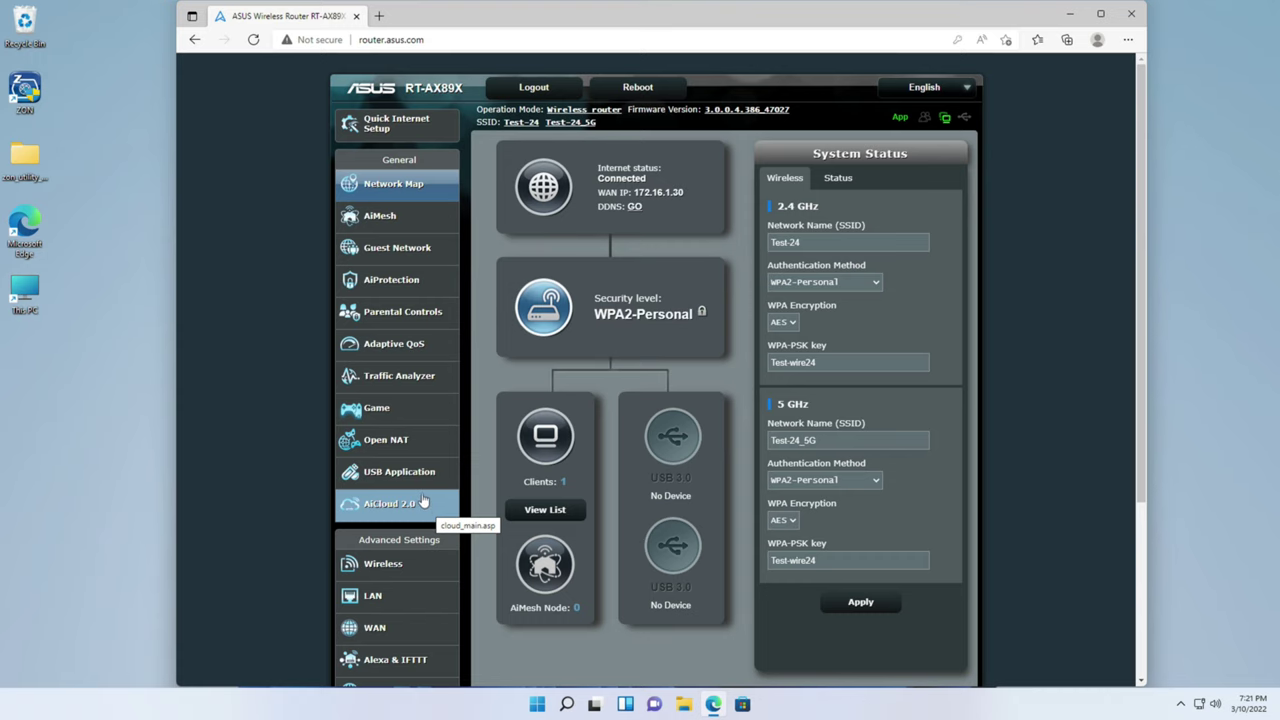
Step: Turn on the router's Traffic Analyzer statistics and agree to the Trend Micro End User License Agreement
{"action": "left_click", "coordinate": [393, 385]}
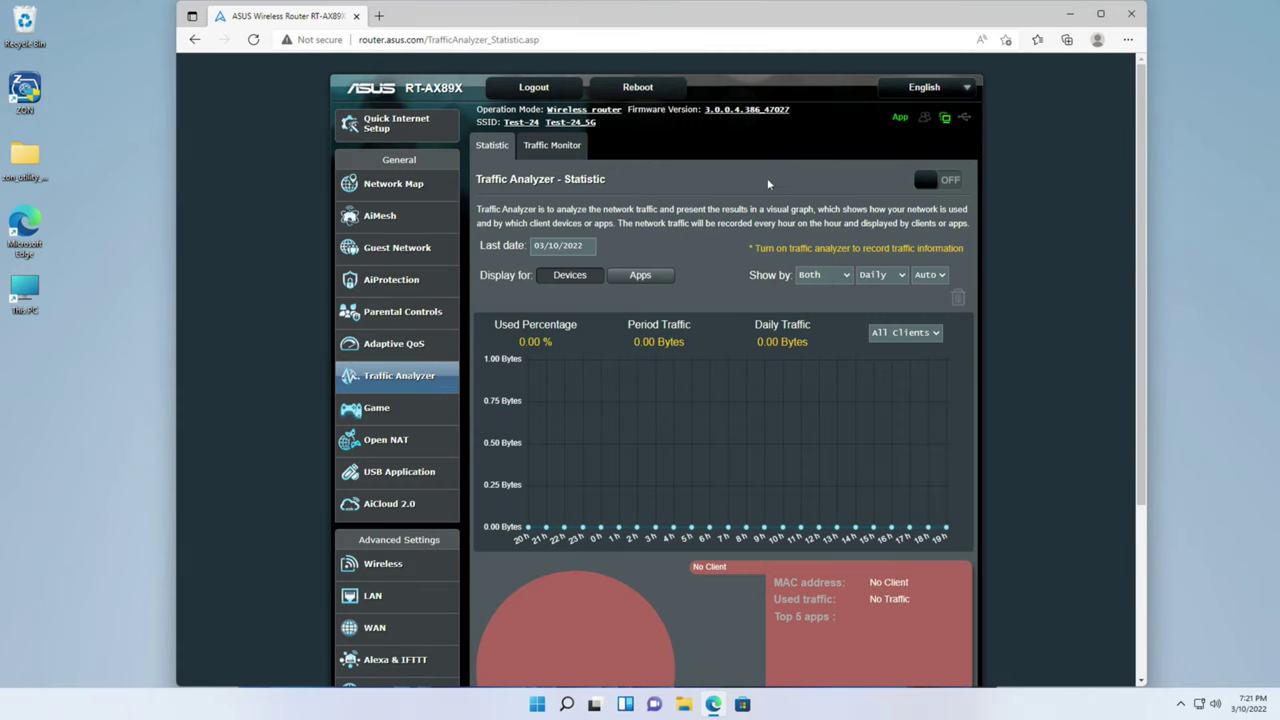
{"action": "left_click", "coordinate": [926, 182]}
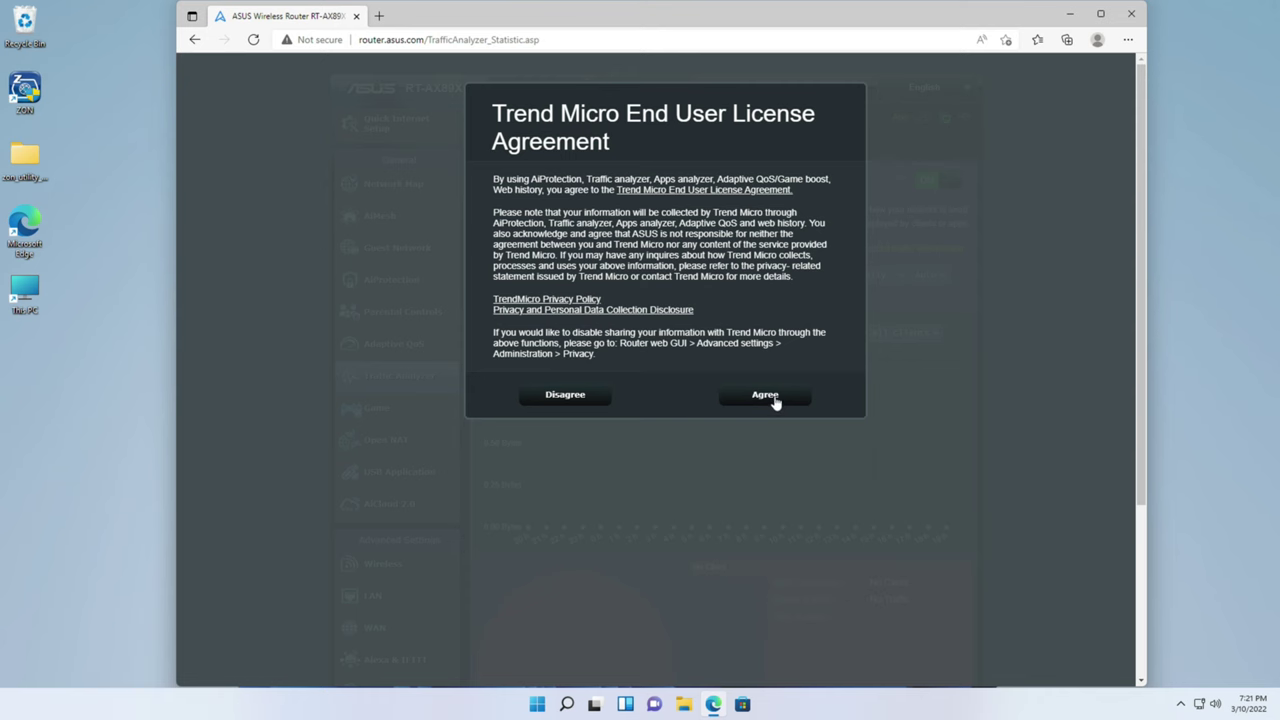
{"action": "left_click", "coordinate": [765, 396]}
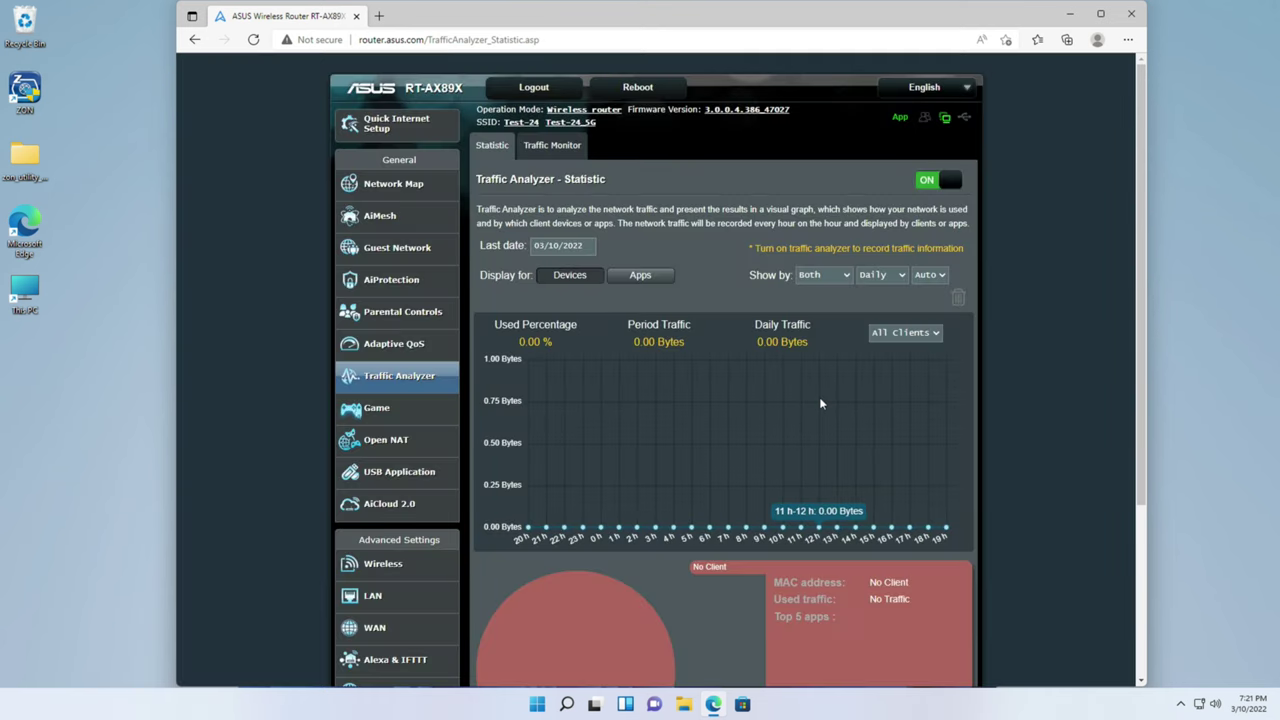
Step: Examine the Traffic Analyzer's hourly traffic graph and the daily top 5 clients chart
{"action": "scroll", "coordinate": [819, 400], "scroll_direction": "down", "scroll_amount": 3}
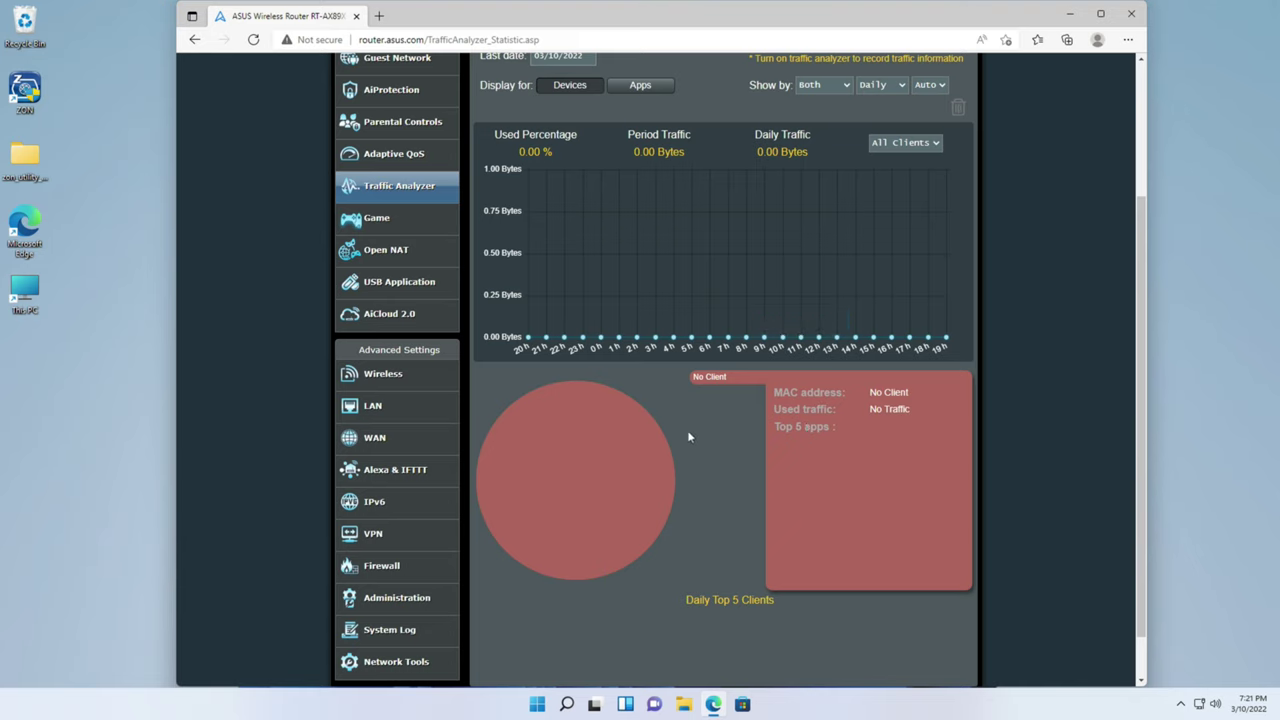
{"action": "mouse_move", "coordinate": [874, 347]}
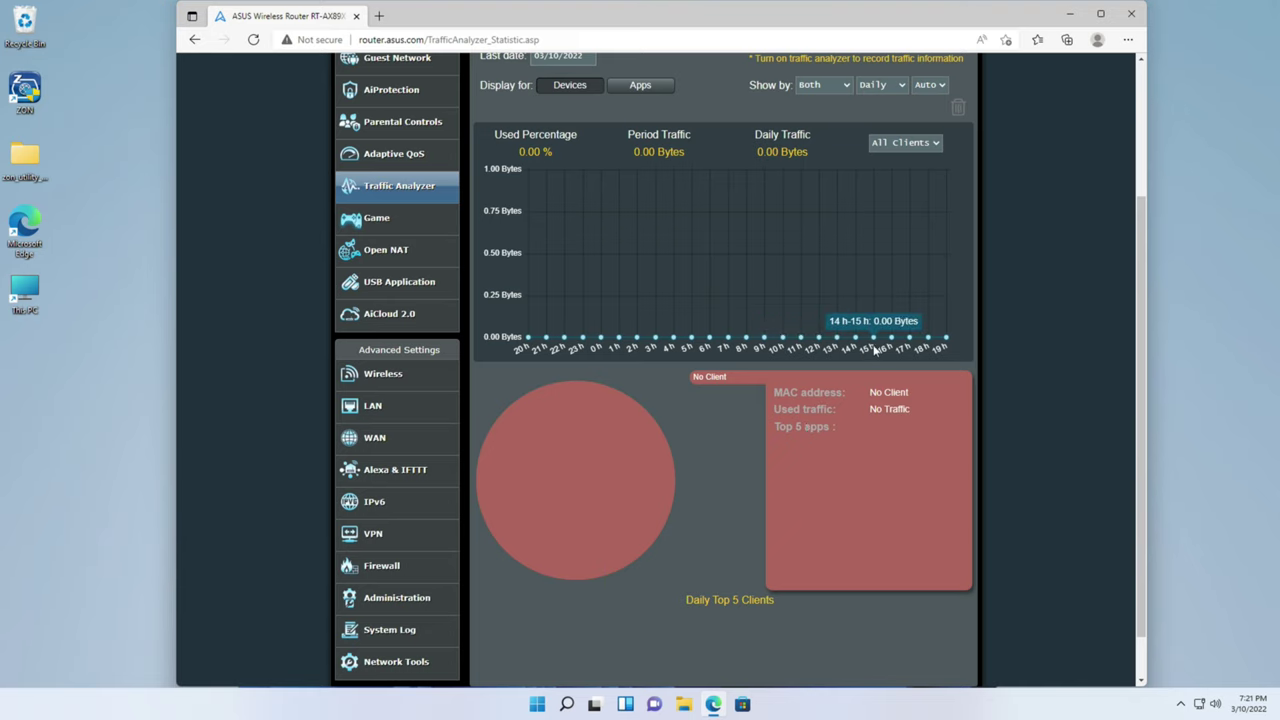
{"action": "scroll", "coordinate": [874, 347], "scroll_direction": "up", "scroll_amount": 1}
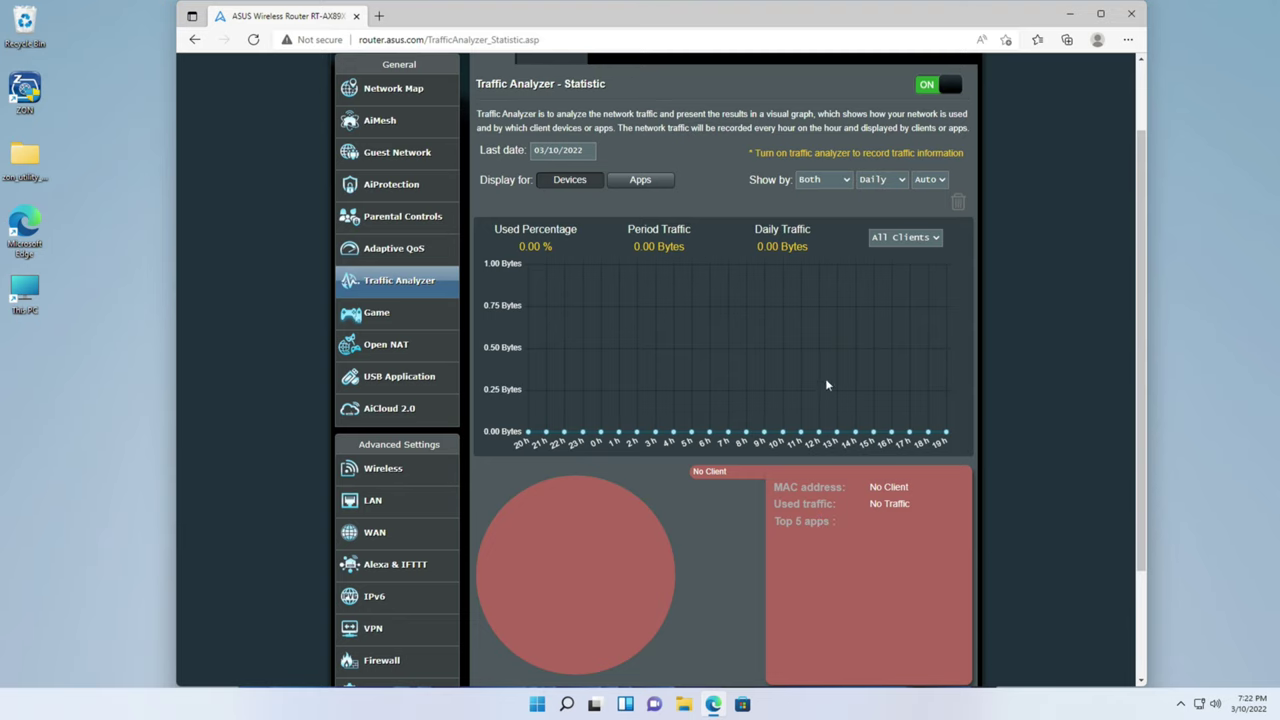
{"action": "scroll", "coordinate": [828, 372], "scroll_direction": "down", "scroll_amount": 1}
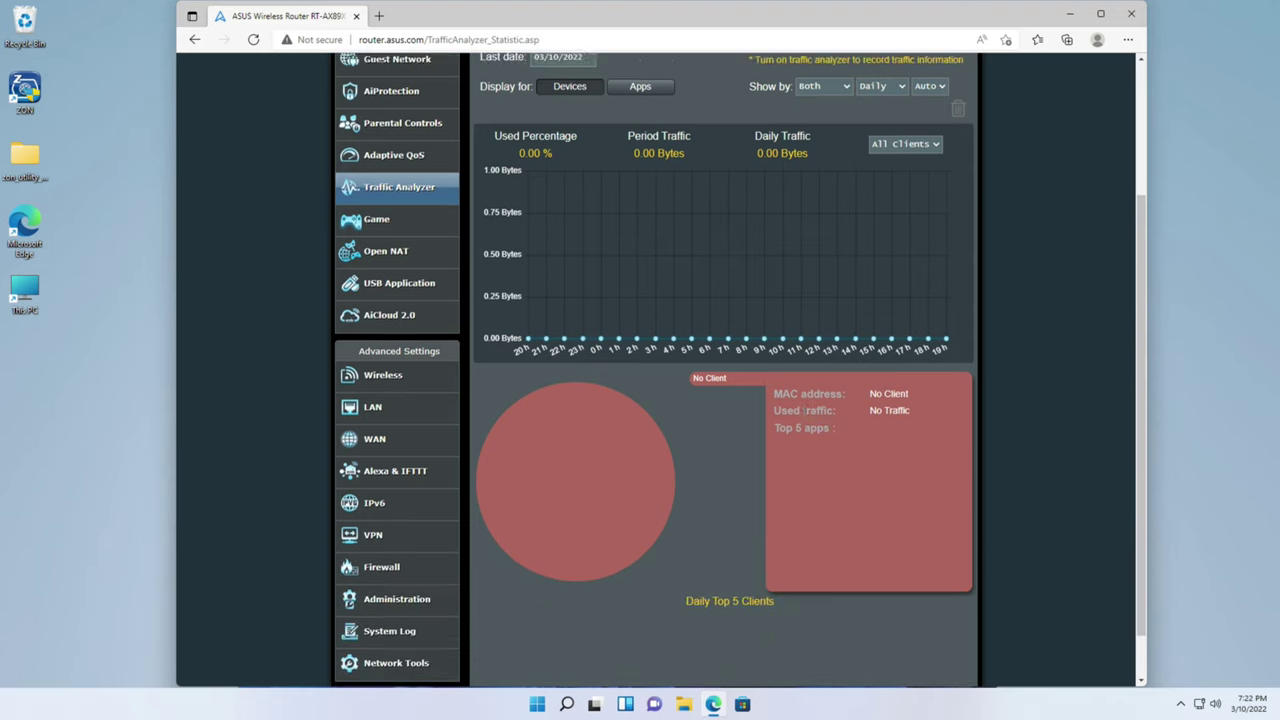
{"action": "scroll", "coordinate": [668, 407], "scroll_direction": "up", "scroll_amount": 2}
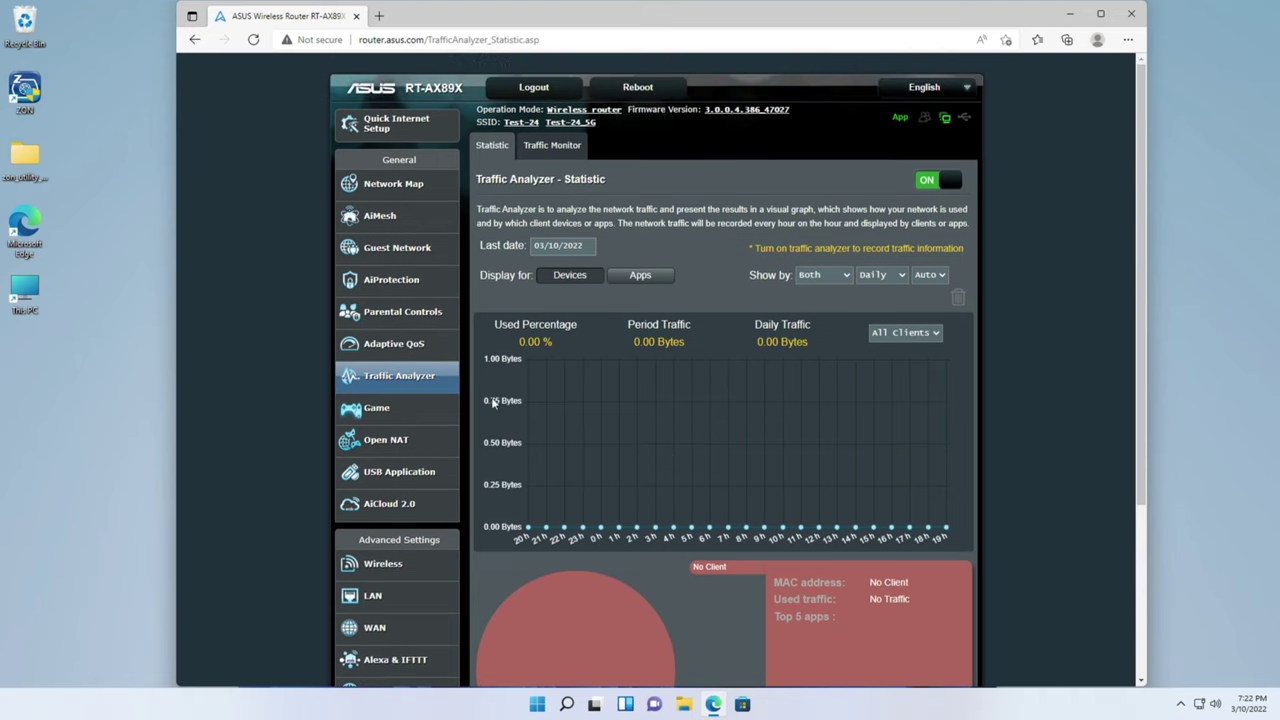
{"action": "scroll", "coordinate": [375, 400], "scroll_direction": "down", "scroll_amount": 1}
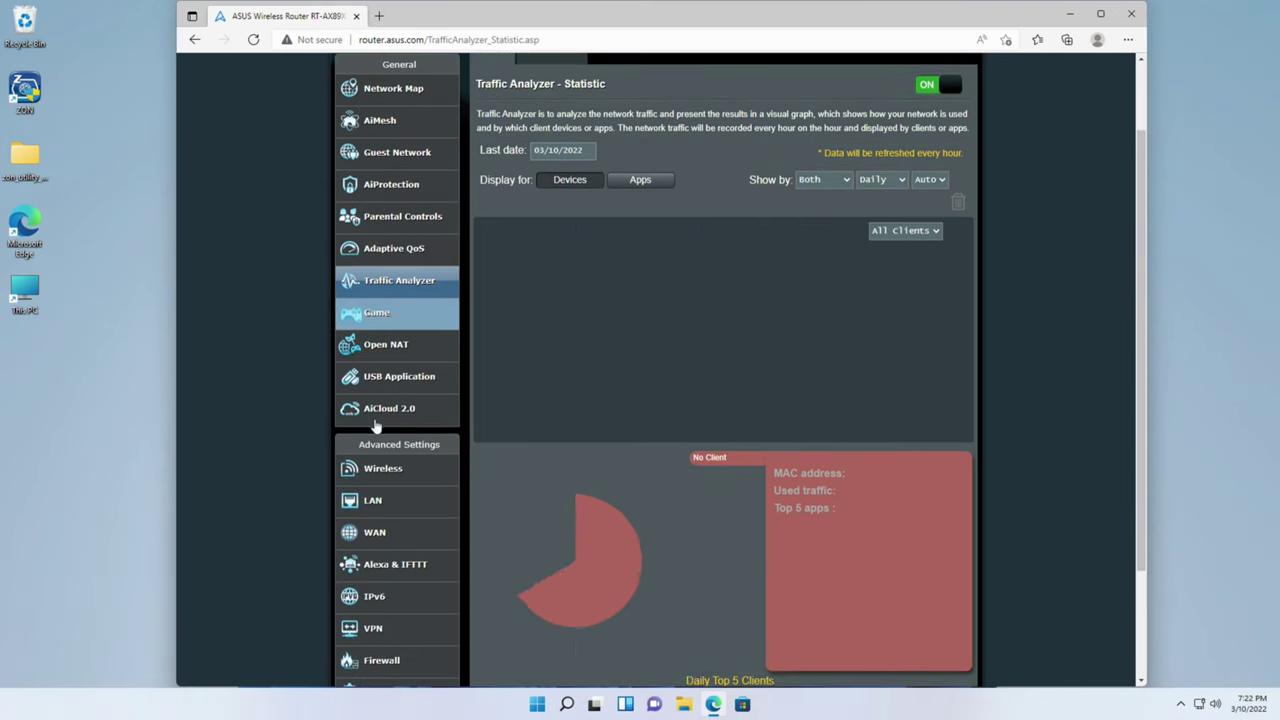
Step: Look through the Open NAT page, including the port forwarding option and the built-in game profiles
{"action": "left_click", "coordinate": [383, 348]}
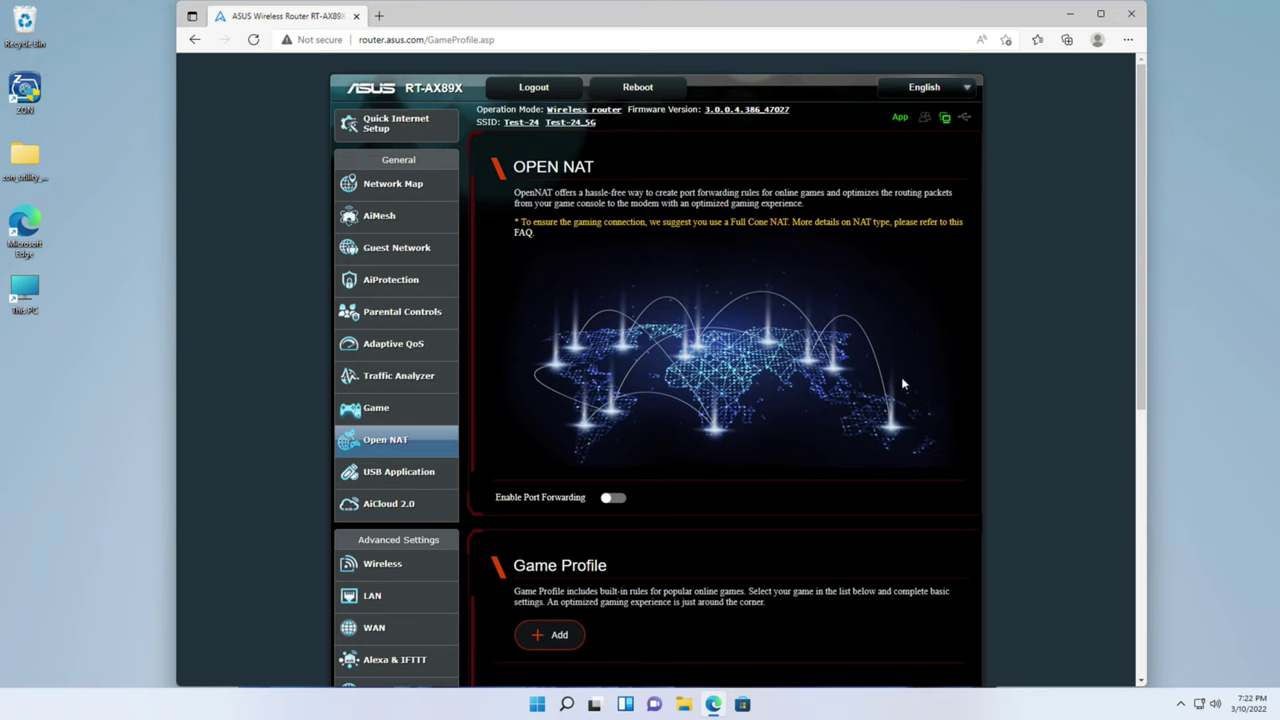
{"action": "scroll", "coordinate": [902, 379], "scroll_direction": "down", "scroll_amount": 3}
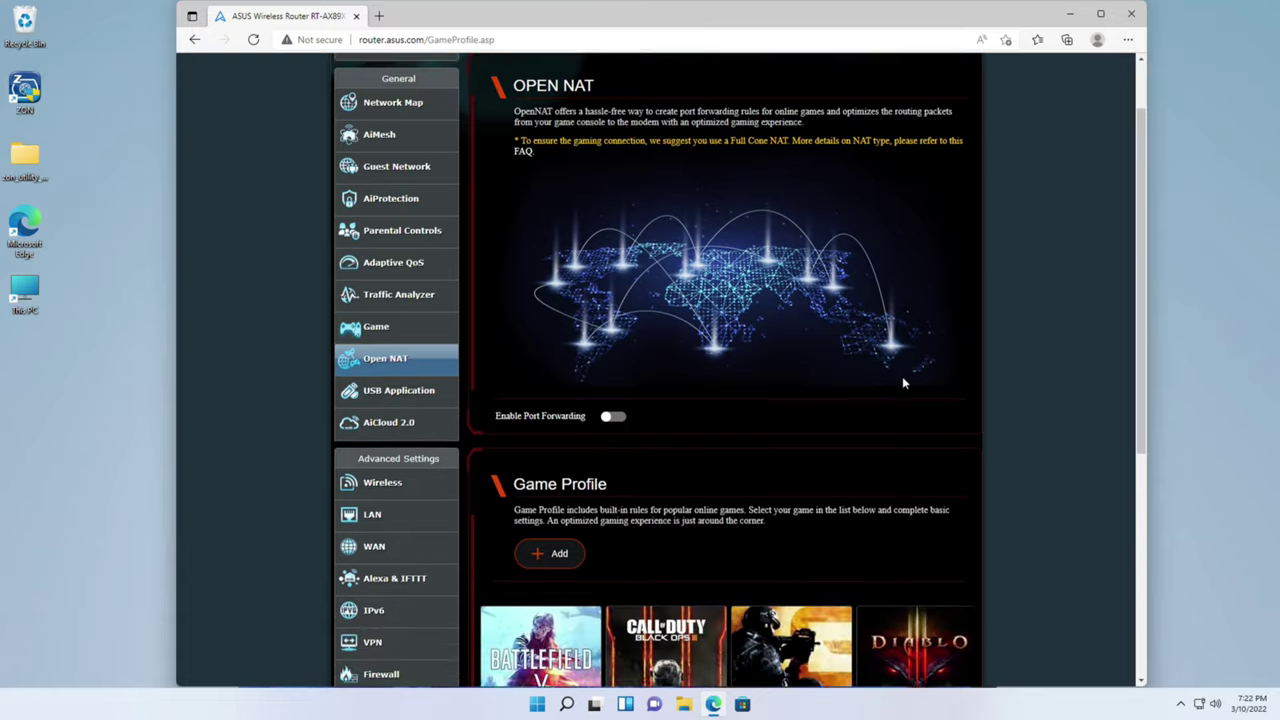
{"action": "scroll", "coordinate": [903, 382], "scroll_direction": "down", "scroll_amount": 1}
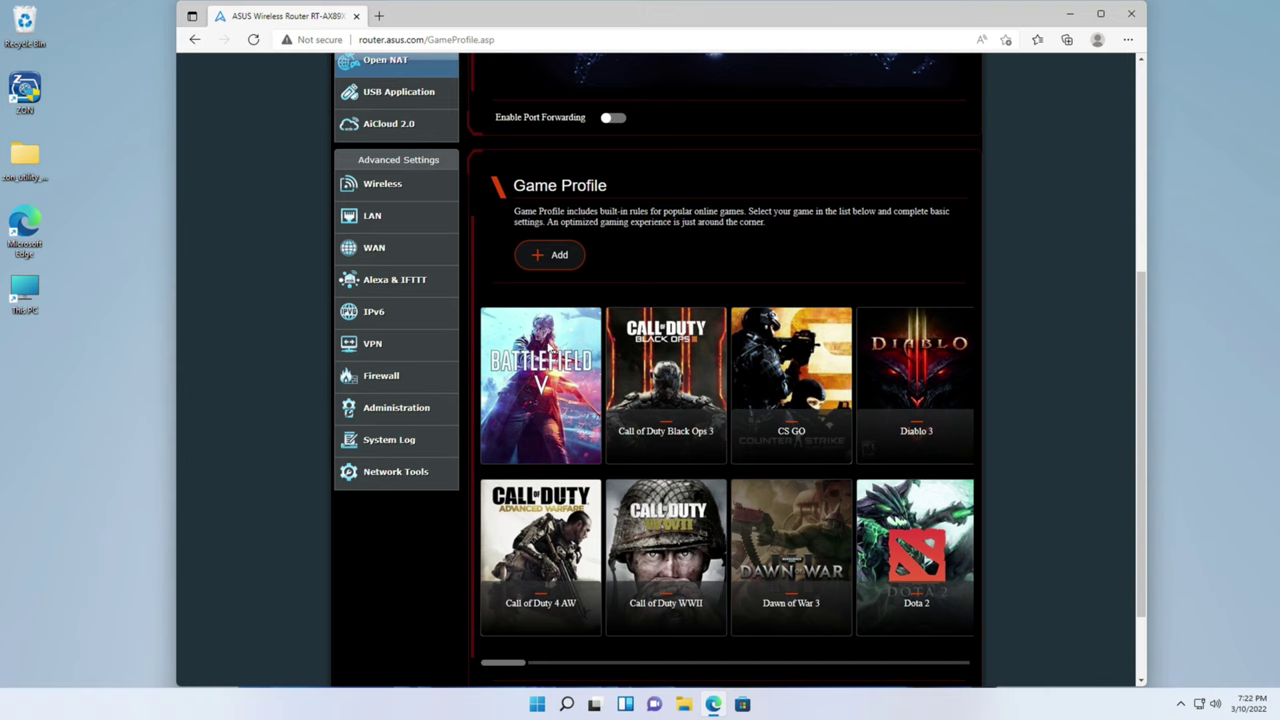
{"action": "scroll", "coordinate": [545, 340], "scroll_direction": "down", "scroll_amount": 1}
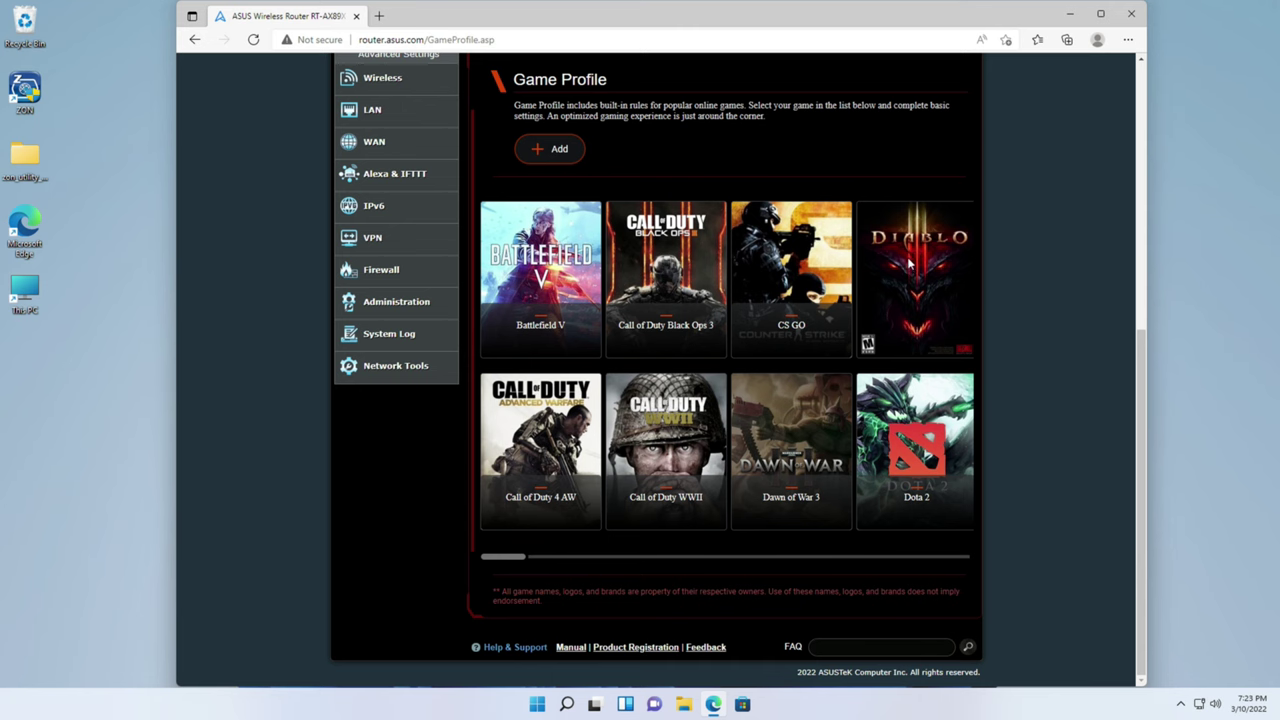
{"action": "scroll", "coordinate": [910, 268], "scroll_direction": "up", "scroll_amount": 2}
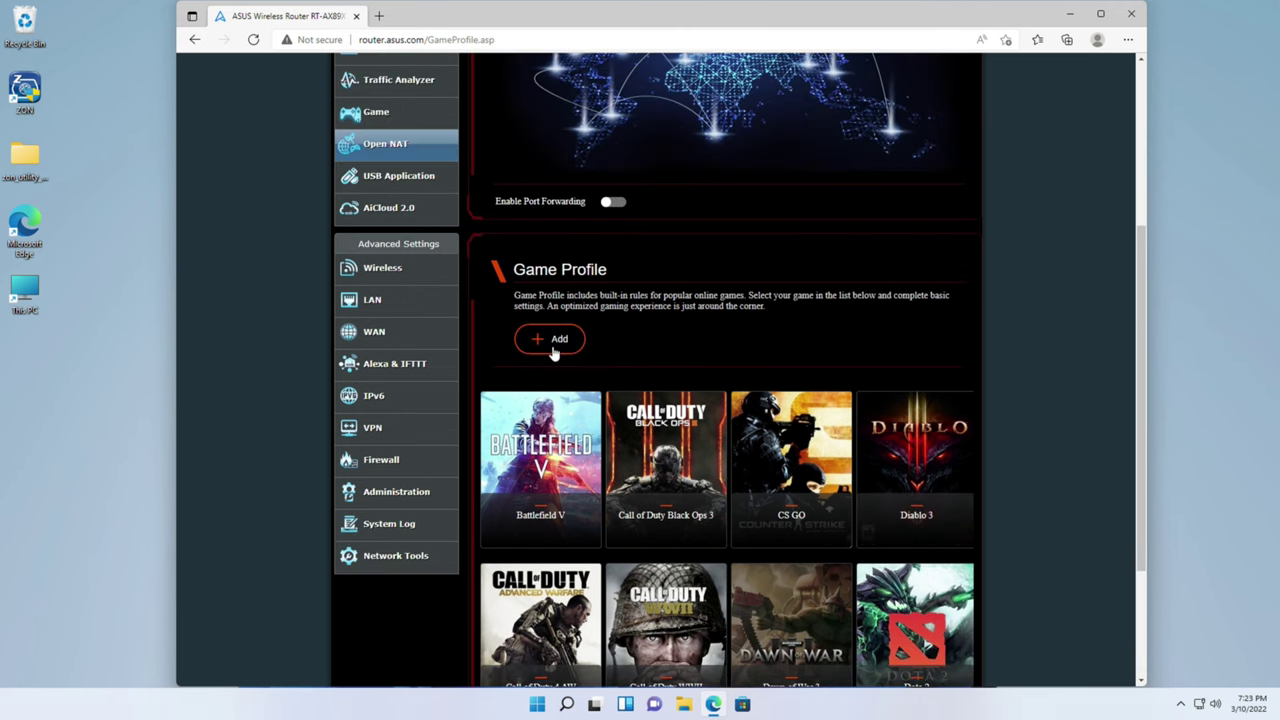
{"action": "scroll", "coordinate": [692, 355], "scroll_direction": "up", "scroll_amount": 2}
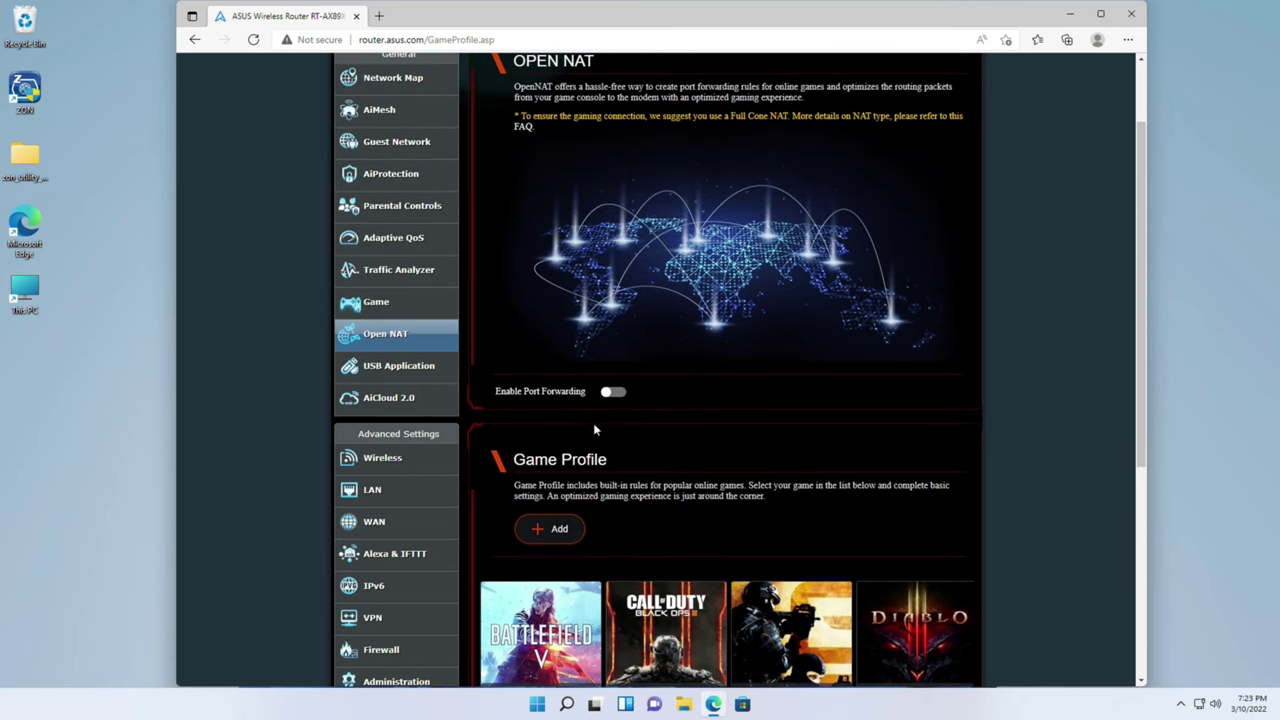
Step: Set the router's host name to DR-Router1 in the LAN IP settings
{"action": "left_click", "coordinate": [363, 492]}
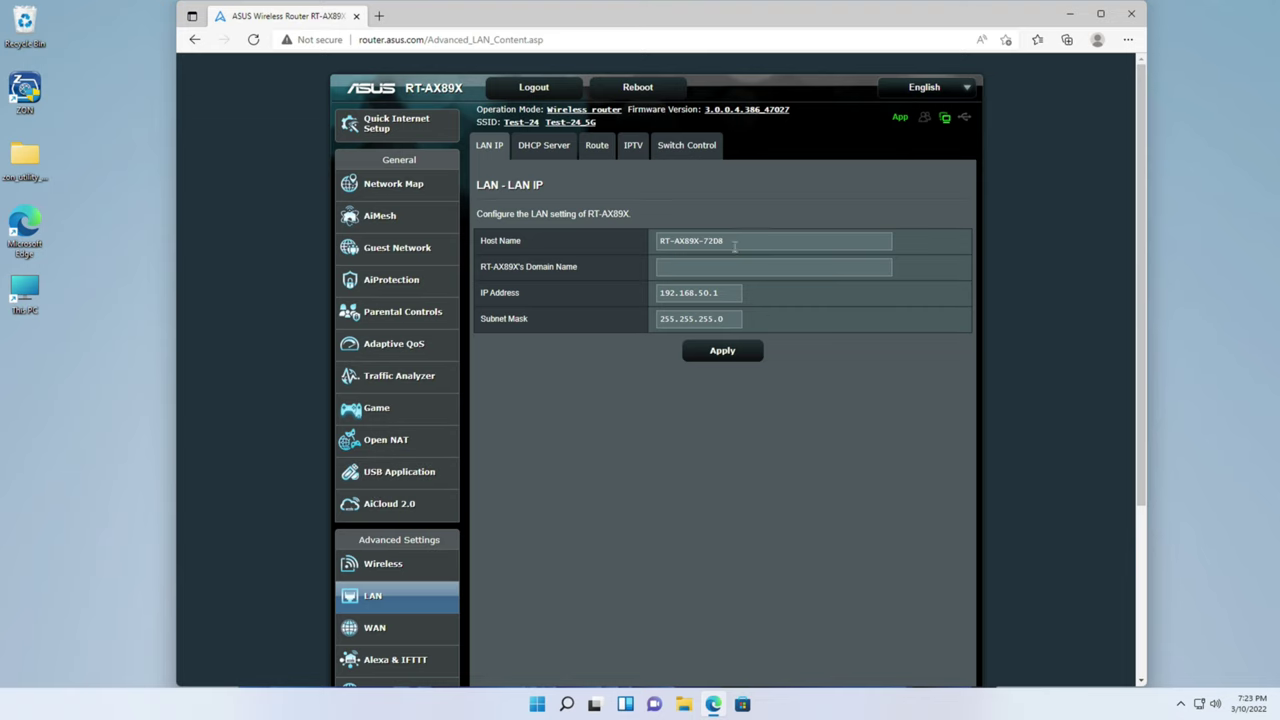
{"action": "left_click_drag", "start_coordinate": [735, 240], "coordinate": [650, 242]}
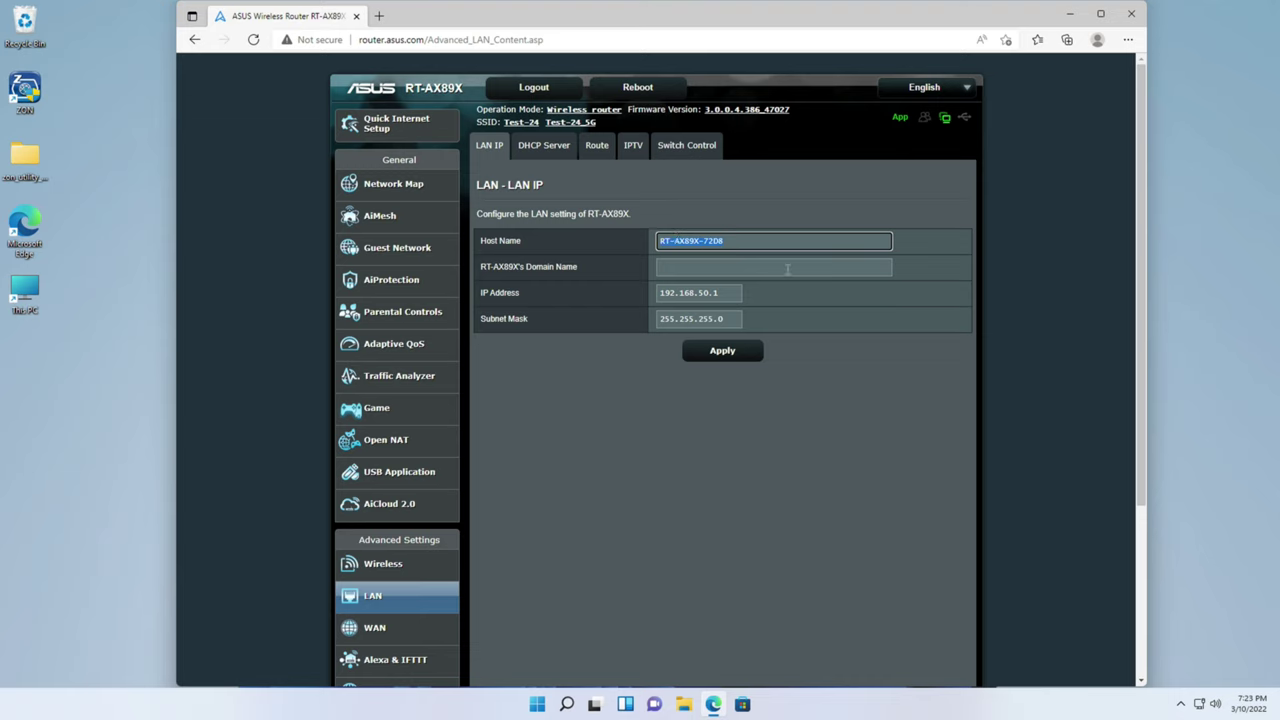
{"action": "type", "text": "DR-Router"}
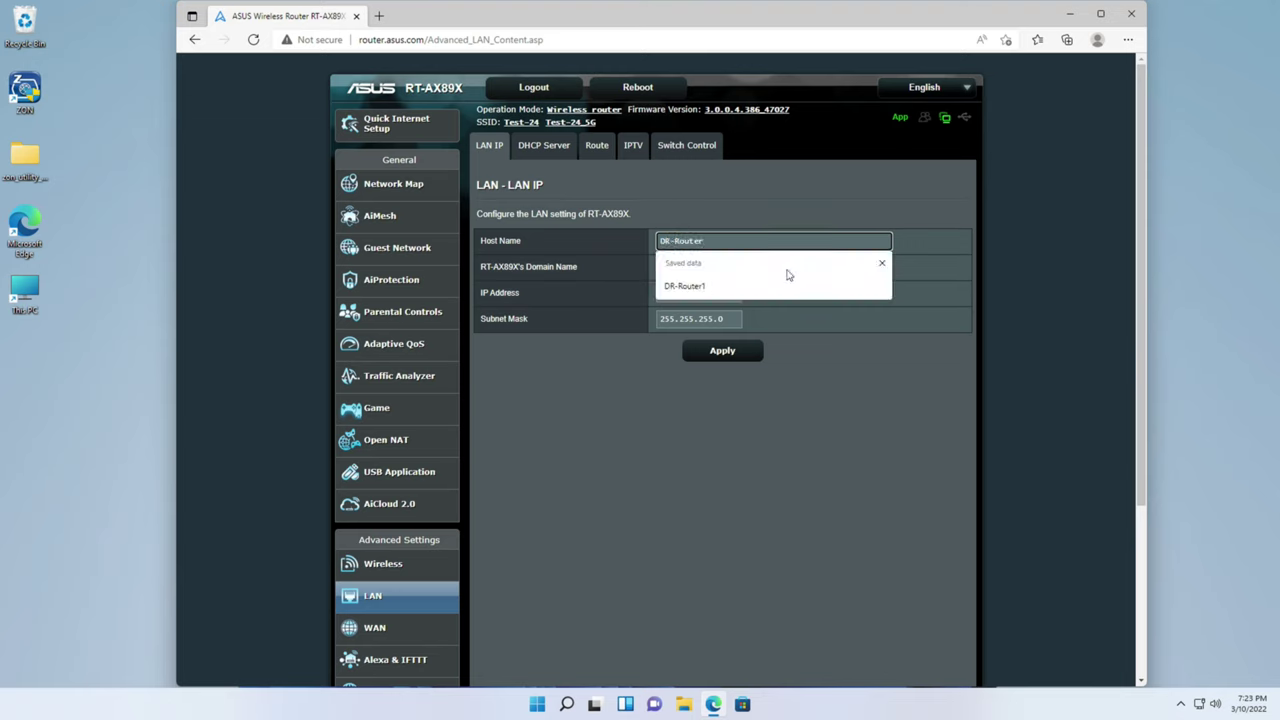
{"action": "type", "text": "1"}
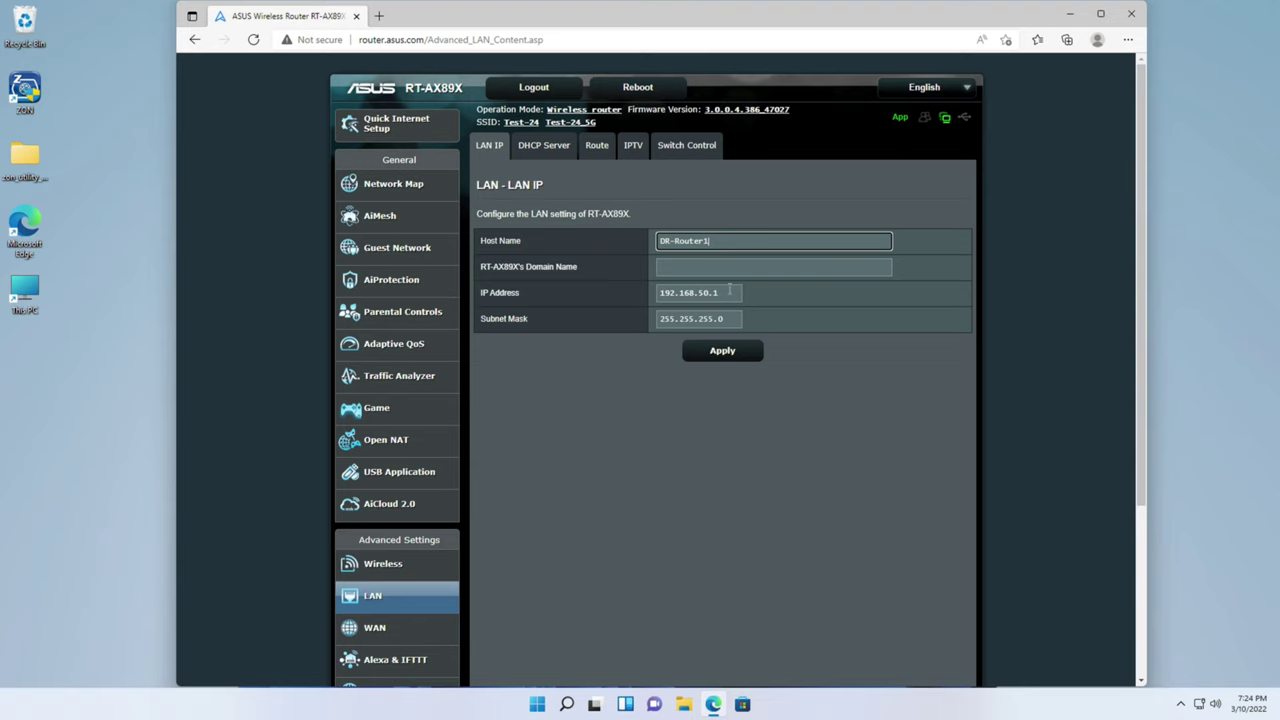
Step: Set the router's LAN IP address to 192.168.30.200
{"action": "left_click", "coordinate": [727, 293]}
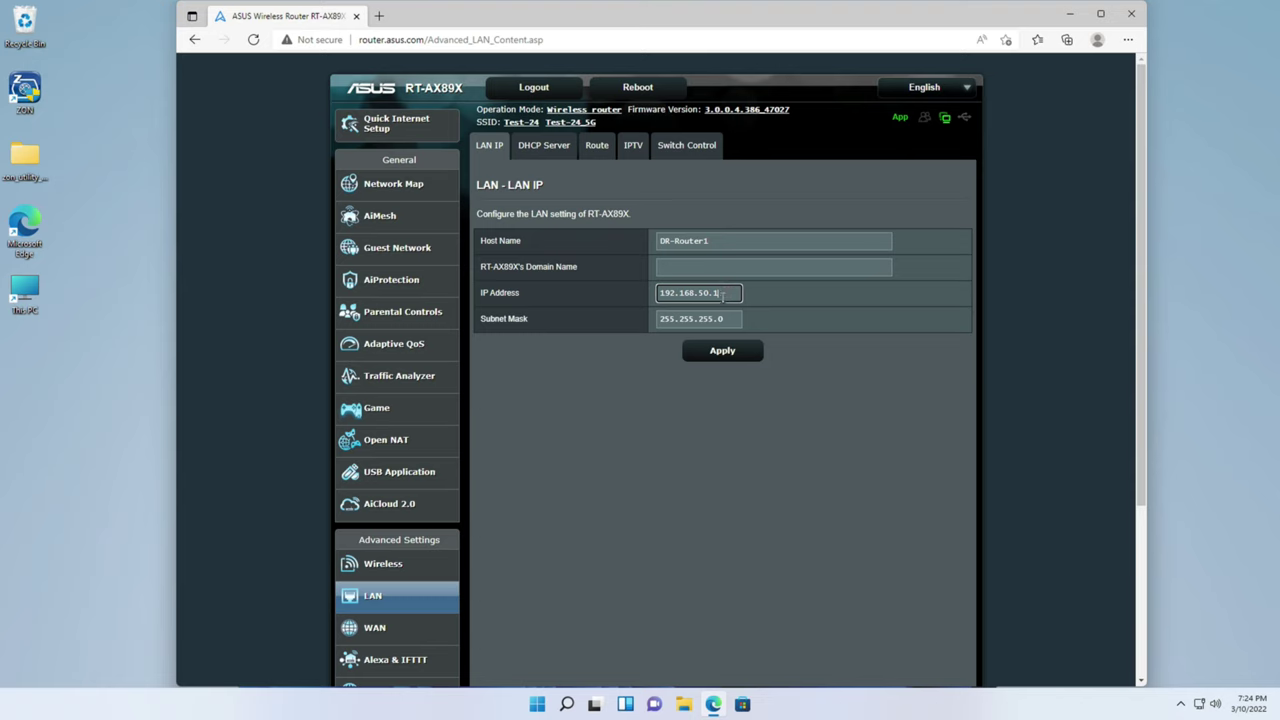
{"action": "key", "text": "BackSpace"}
{"action": "key", "text": "BackSpace"}
{"action": "type", "text": "30"}
{"action": "type", "text": "200"}
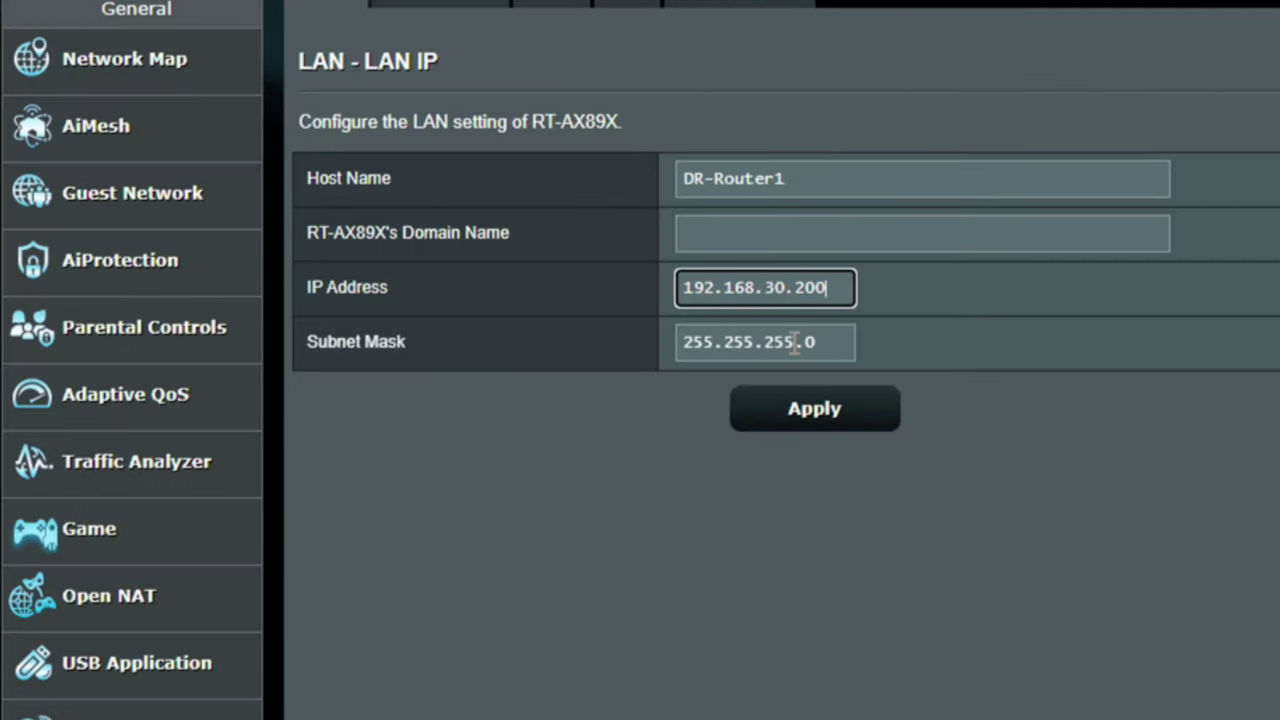
Step: Set the LAN subnet mask to 255.255.254.0
{"action": "left_click", "coordinate": [793, 342]}
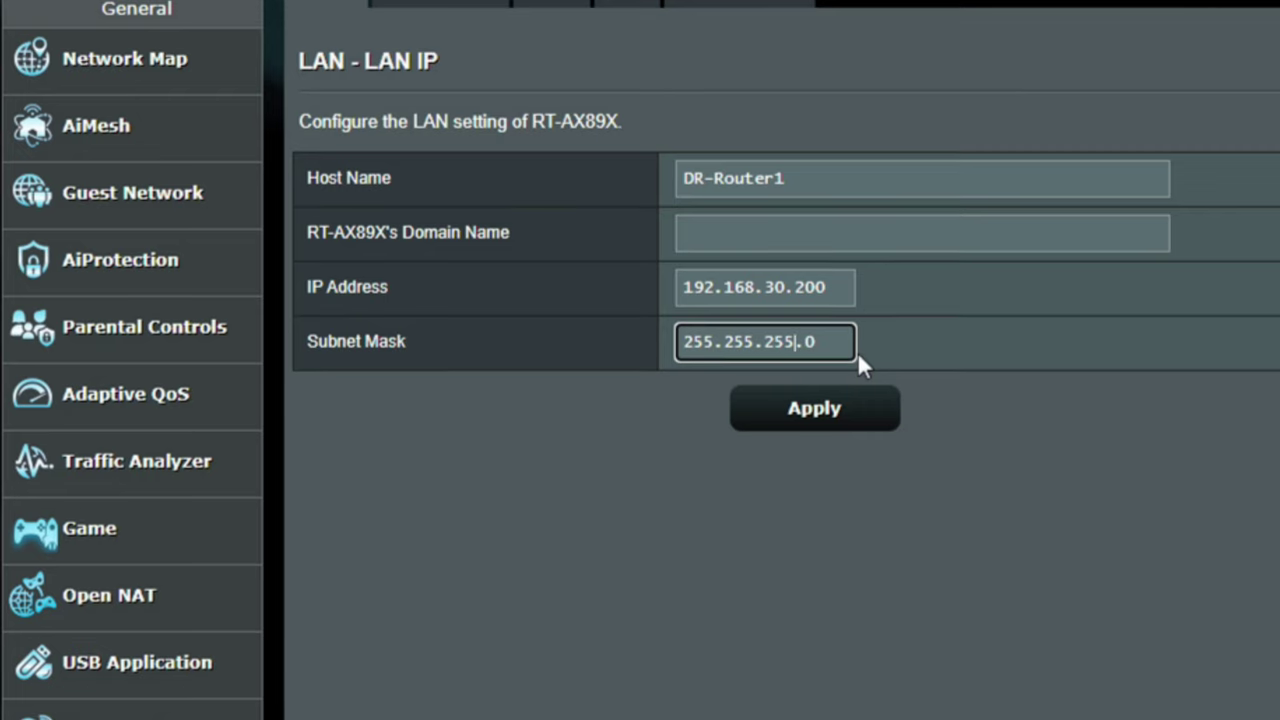
{"action": "key", "text": "BackSpace"}
{"action": "type", "text": "4"}
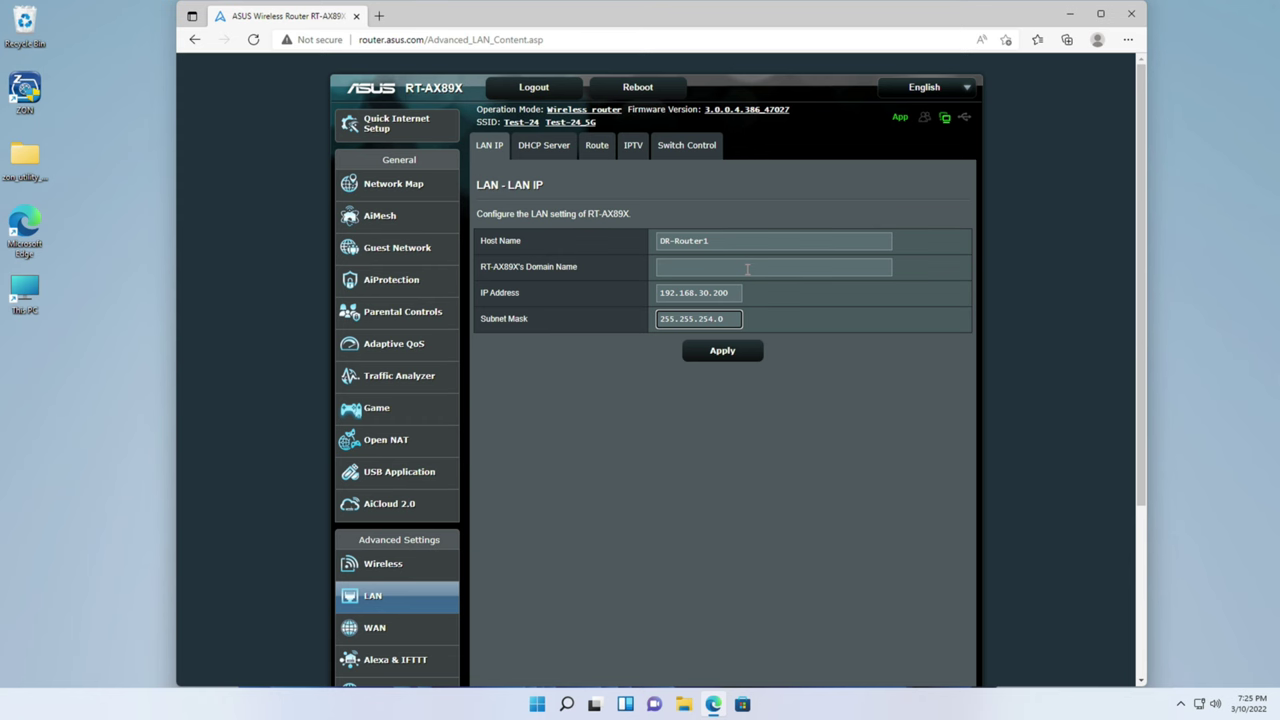
{"action": "left_click", "coordinate": [866, 236]}
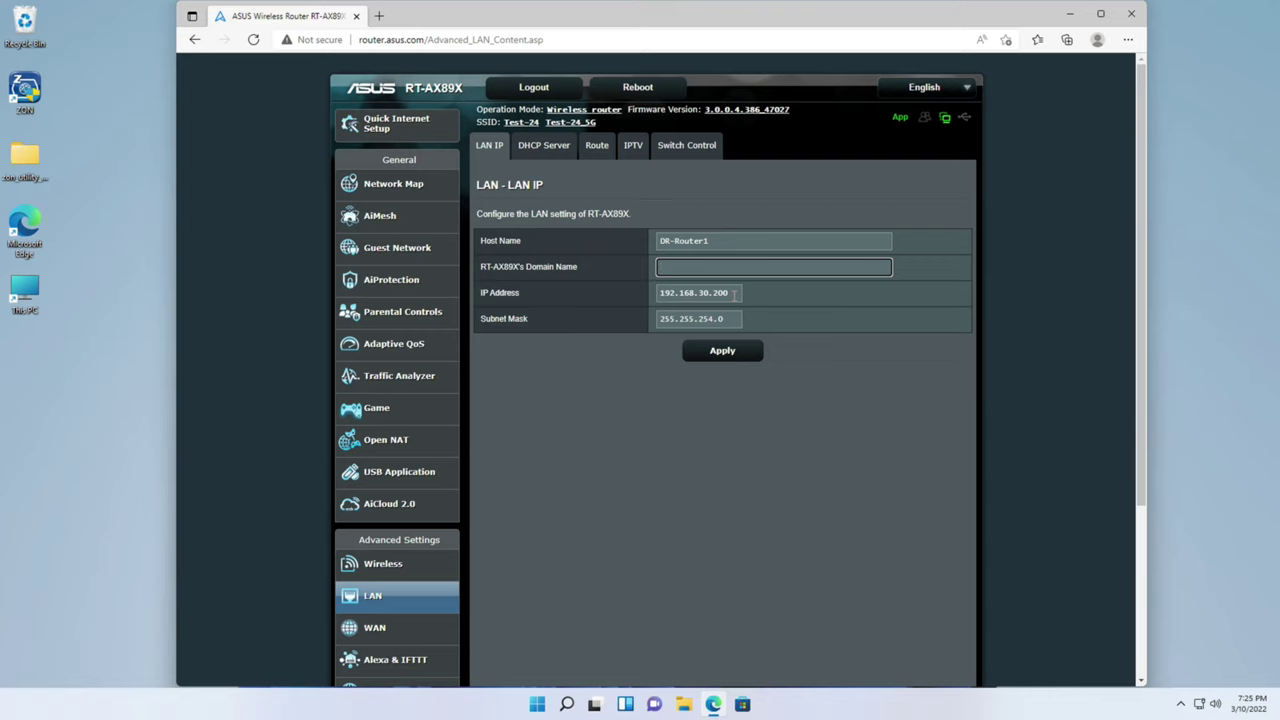
Step: Correct the LAN IP address to 192.168.31.200, apply the LAN settings and accept the automatic update of the IP pool
{"action": "left_click", "coordinate": [698, 293]}
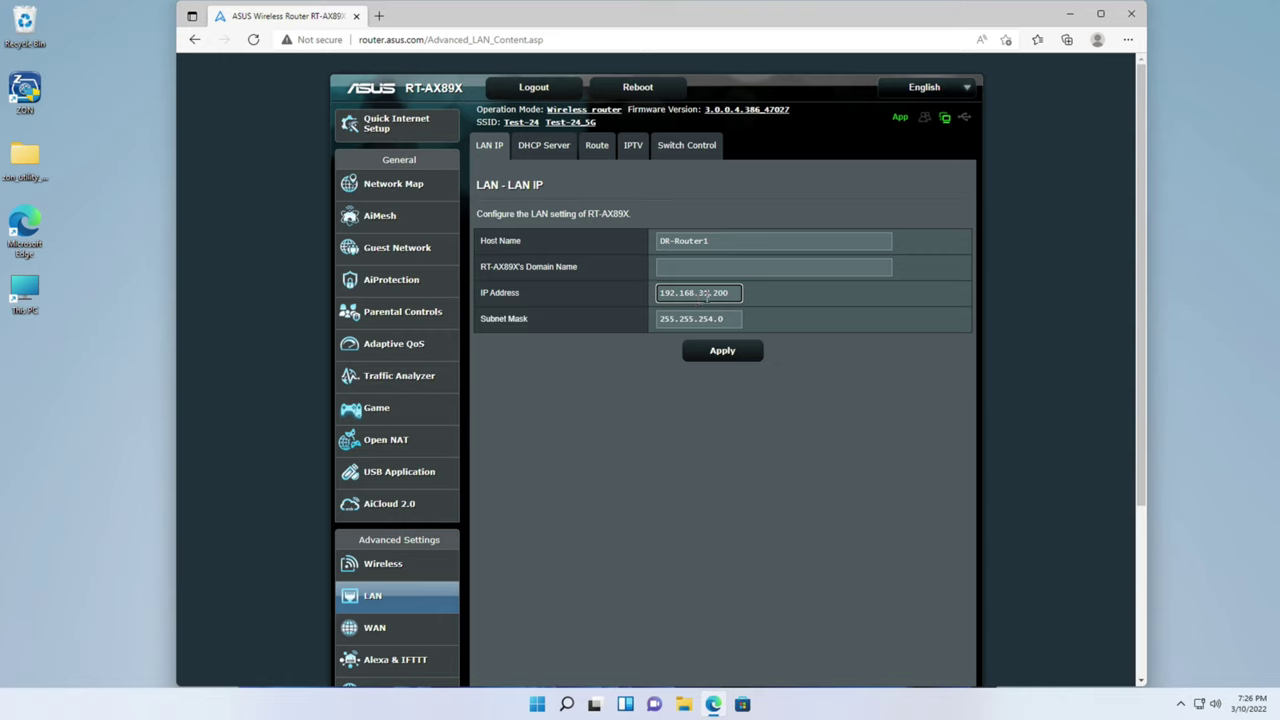
{"action": "left_click", "coordinate": [728, 358]}
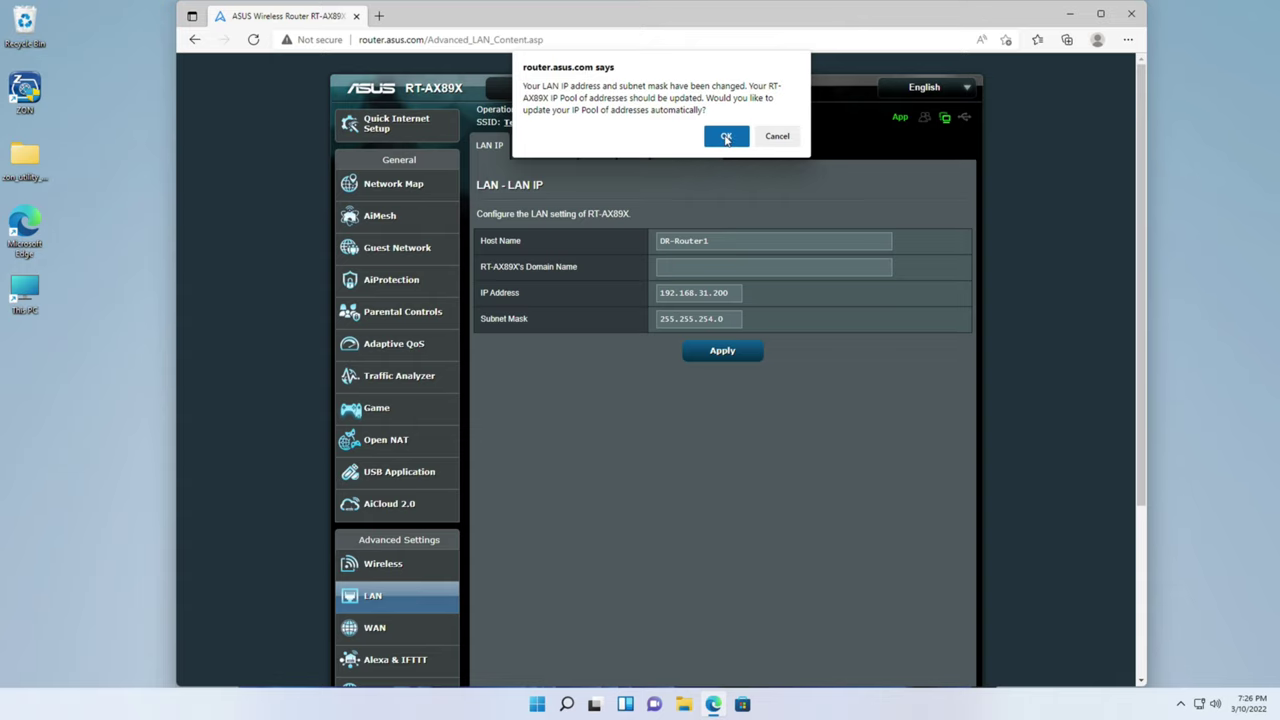
{"action": "left_click", "coordinate": [726, 138]}
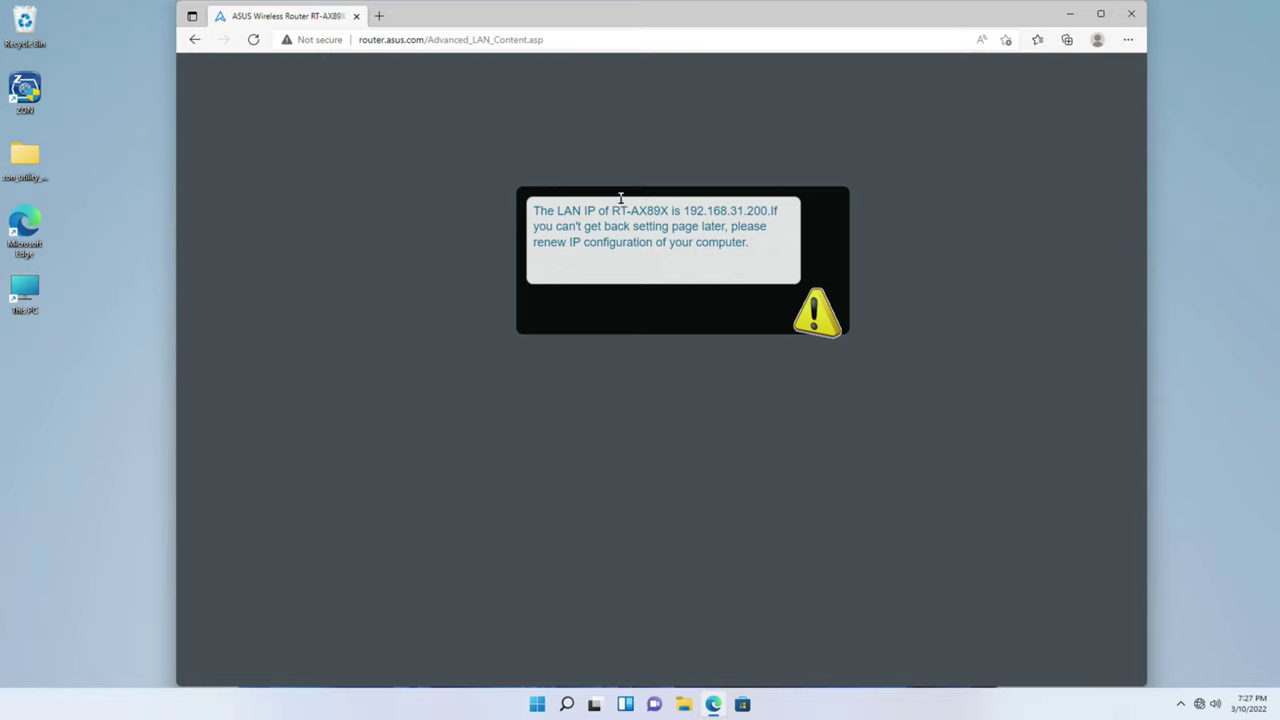
Step: Shorten the page address to router.asus.com and load it to return to the router's sign-in page
{"action": "double_click", "coordinate": [543, 211]}
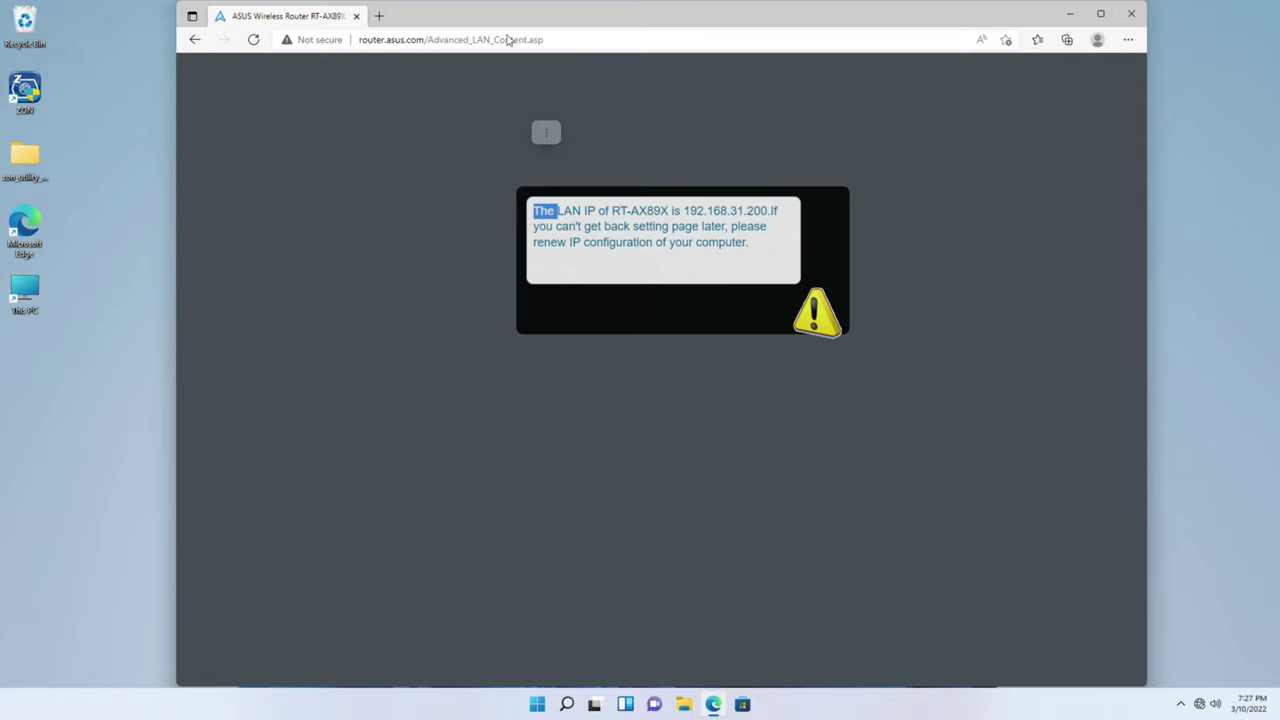
{"action": "left_click", "coordinate": [545, 40]}
{"action": "left_click", "coordinate": [548, 40]}
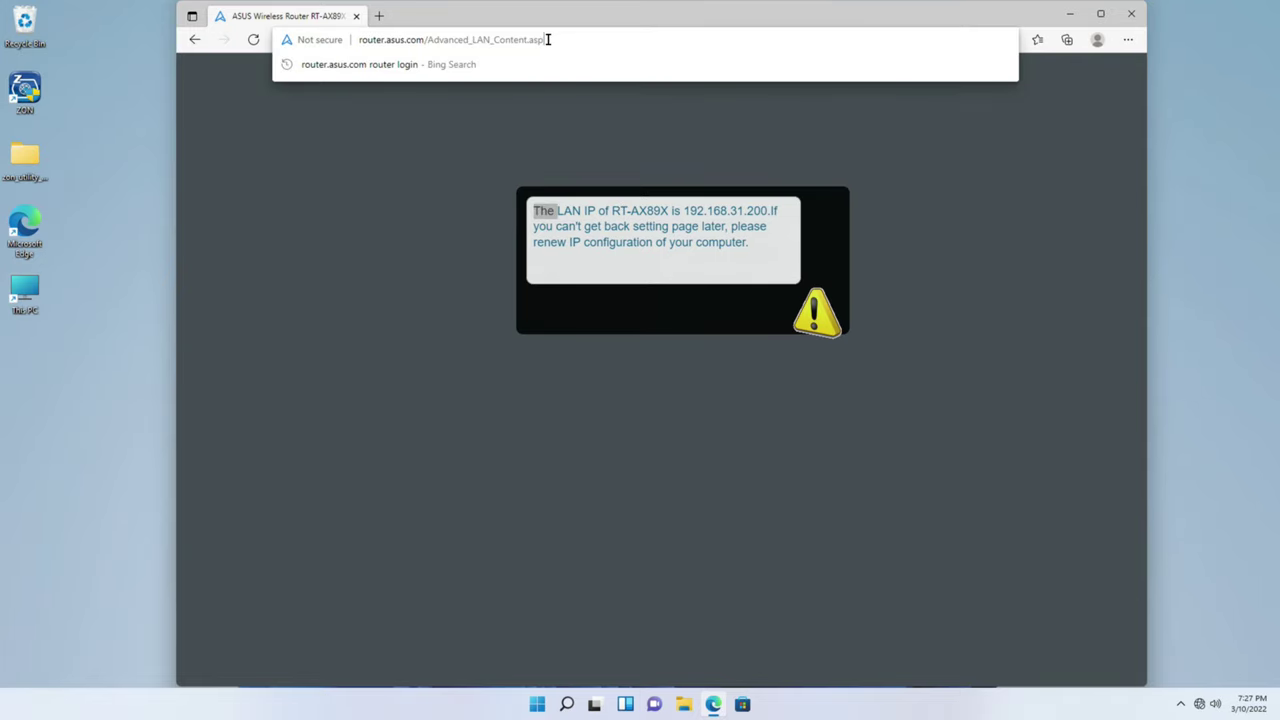
{"action": "key", "text": "BackSpace"}
{"action": "key", "text": "BackSpace"}
{"action": "key", "text": "BackSpace"}
{"action": "key", "text": "BackSpace"}
{"action": "key", "text": "BackSpace"}
{"action": "key", "text": "BackSpace"}
{"action": "key", "text": "BackSpace"}
{"action": "key", "text": "BackSpace"}
{"action": "key", "text": "BackSpace"}
{"action": "key", "text": "BackSpace"}
{"action": "key", "text": "BackSpace"}
{"action": "key", "text": "BackSpace"}
{"action": "key", "text": "BackSpace"}
{"action": "key", "text": "BackSpace"}
{"action": "key", "text": "BackSpace"}
{"action": "key", "text": "BackSpace"}
{"action": "key", "text": "BackSpace"}
{"action": "key", "text": "BackSpace"}
{"action": "key", "text": "BackSpace"}
{"action": "key", "text": "BackSpace"}
{"action": "key", "text": "BackSpace"}
{"action": "key", "text": "BackSpace"}
{"action": "key", "text": "BackSpace"}
{"action": "key", "text": "BackSpace"}
{"action": "key", "text": "BackSpace"}
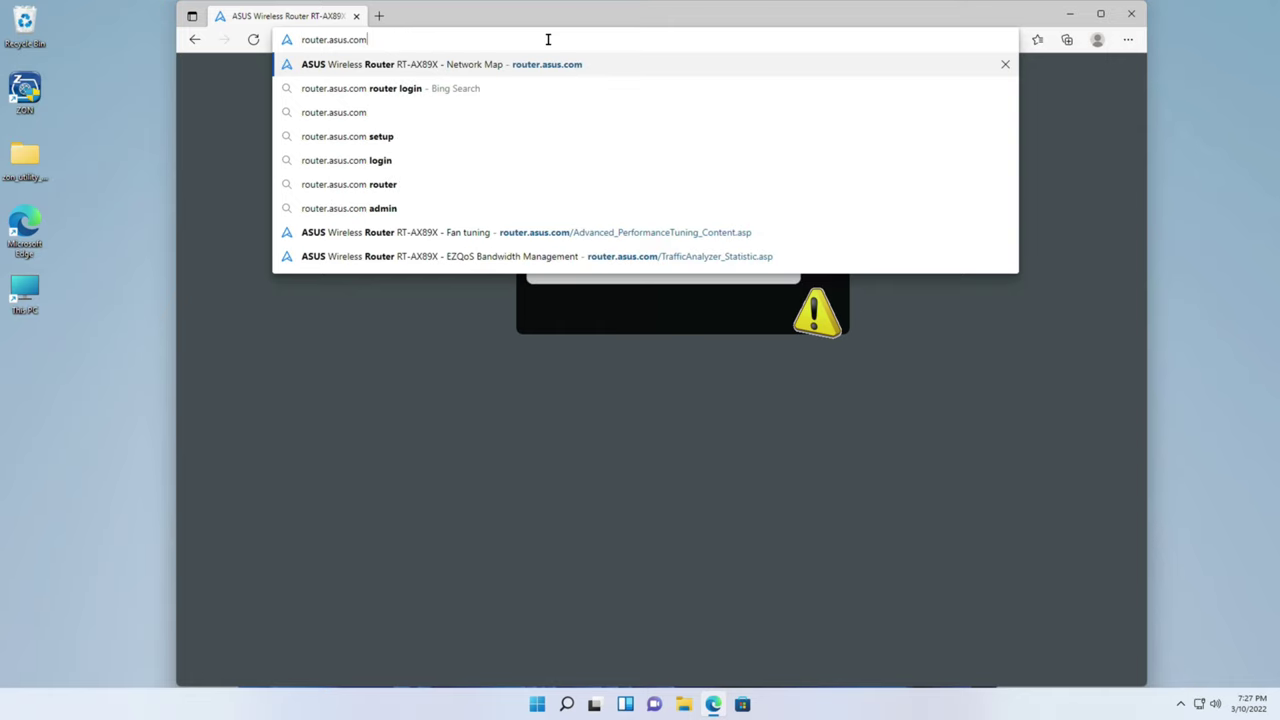
{"action": "key", "text": "Return"}
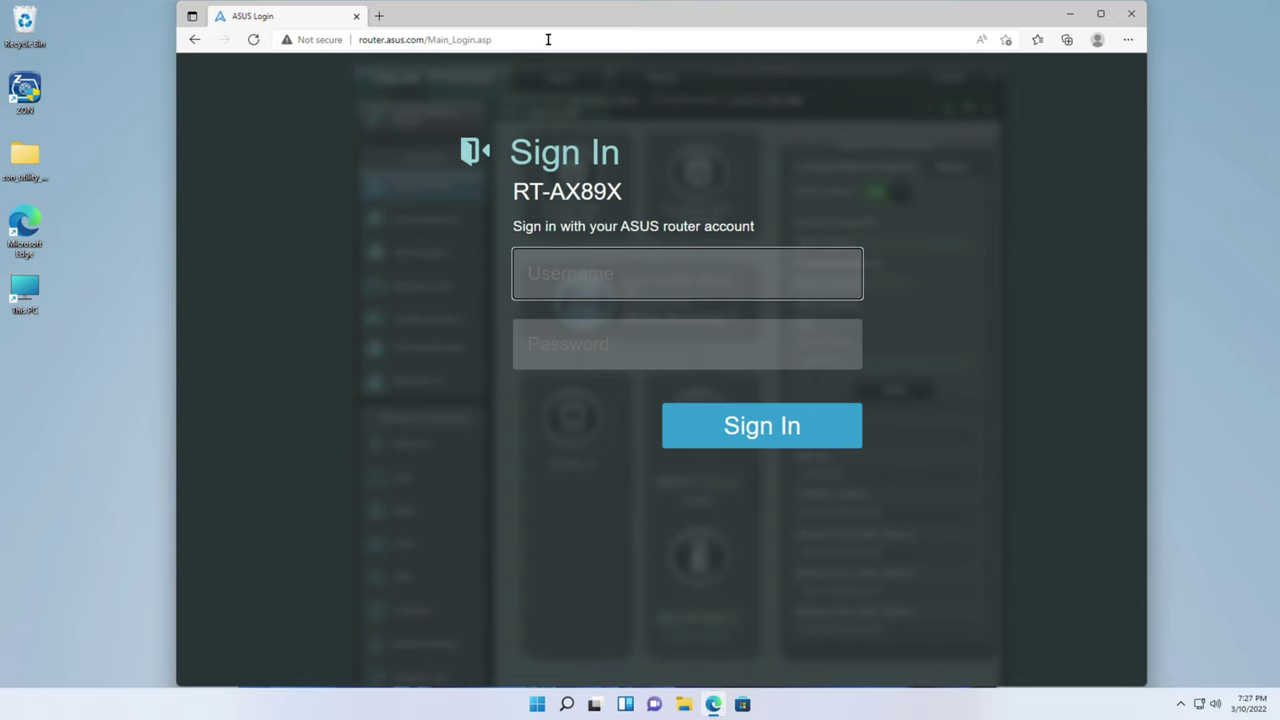
Step: Sign in to the router as Adminx with the account password
{"action": "type", "text": "Adminx"}
{"action": "key", "text": "Tab"}
{"action": "type", "text": "********"}
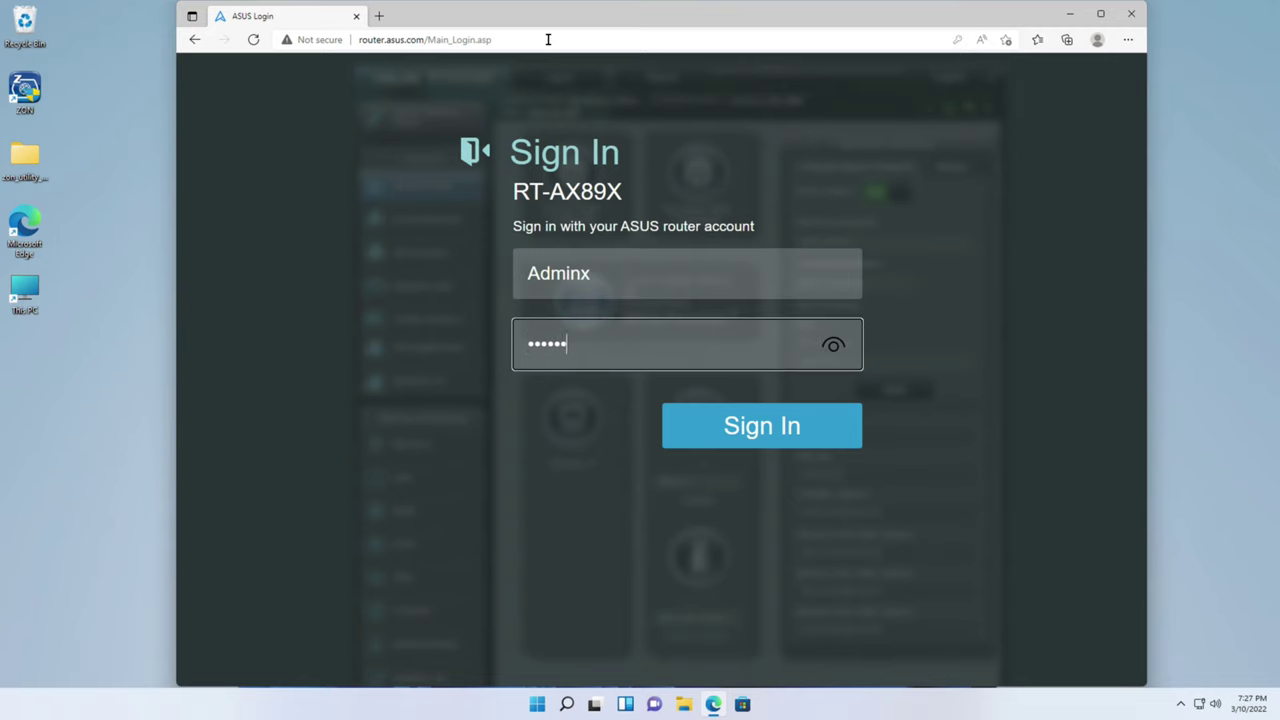
{"action": "key", "text": "Return"}
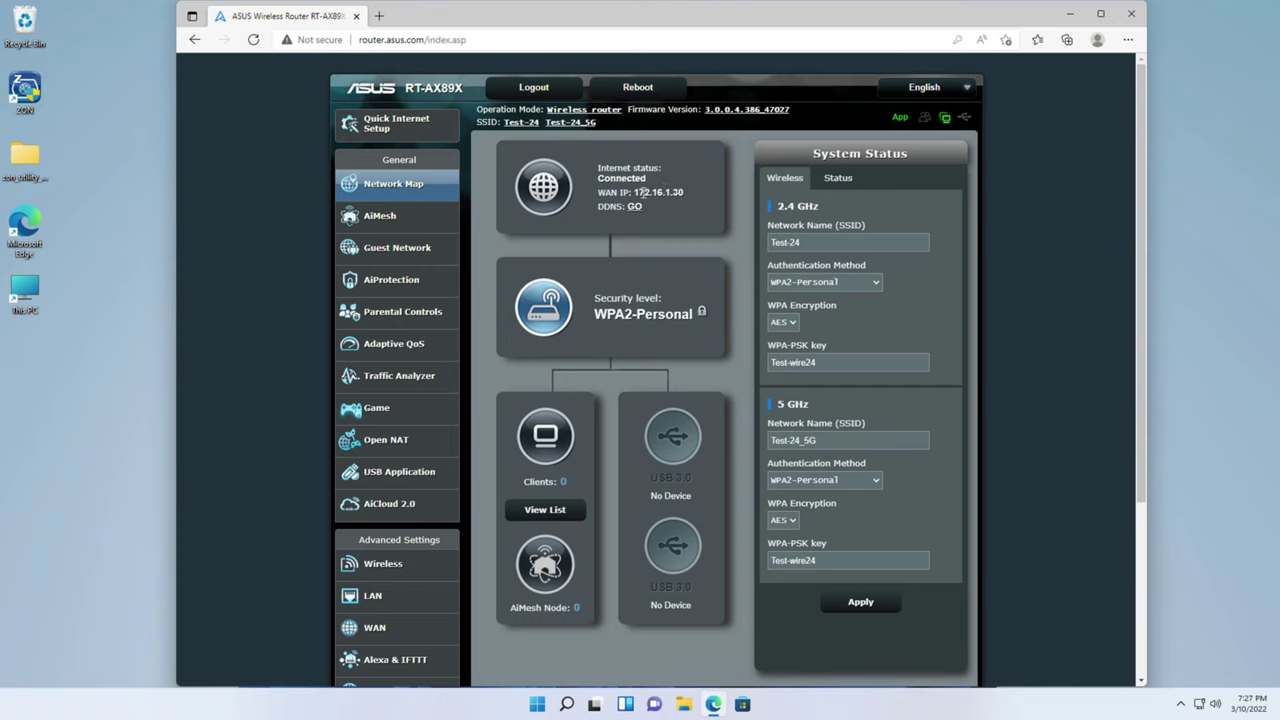
Step: Review the list of connected clients on the network map and the router's LAN IP settings
{"action": "left_click", "coordinate": [545, 511]}
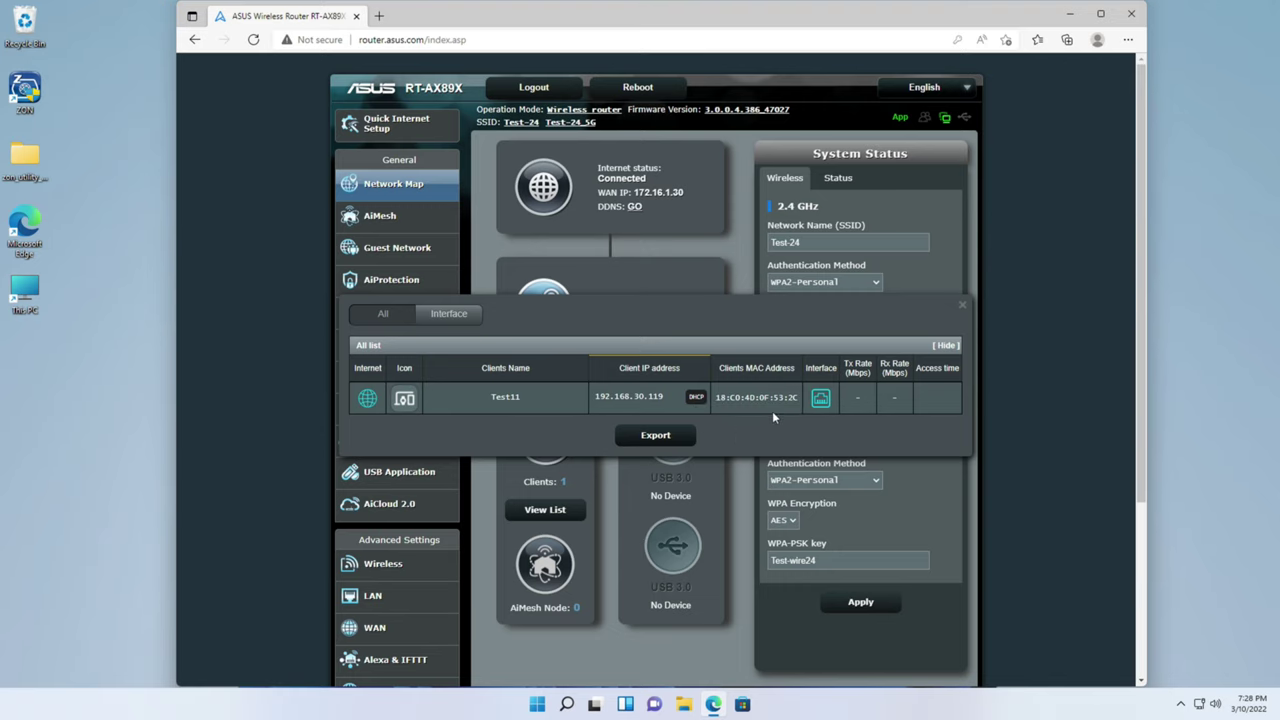
{"action": "left_click", "coordinate": [376, 597]}
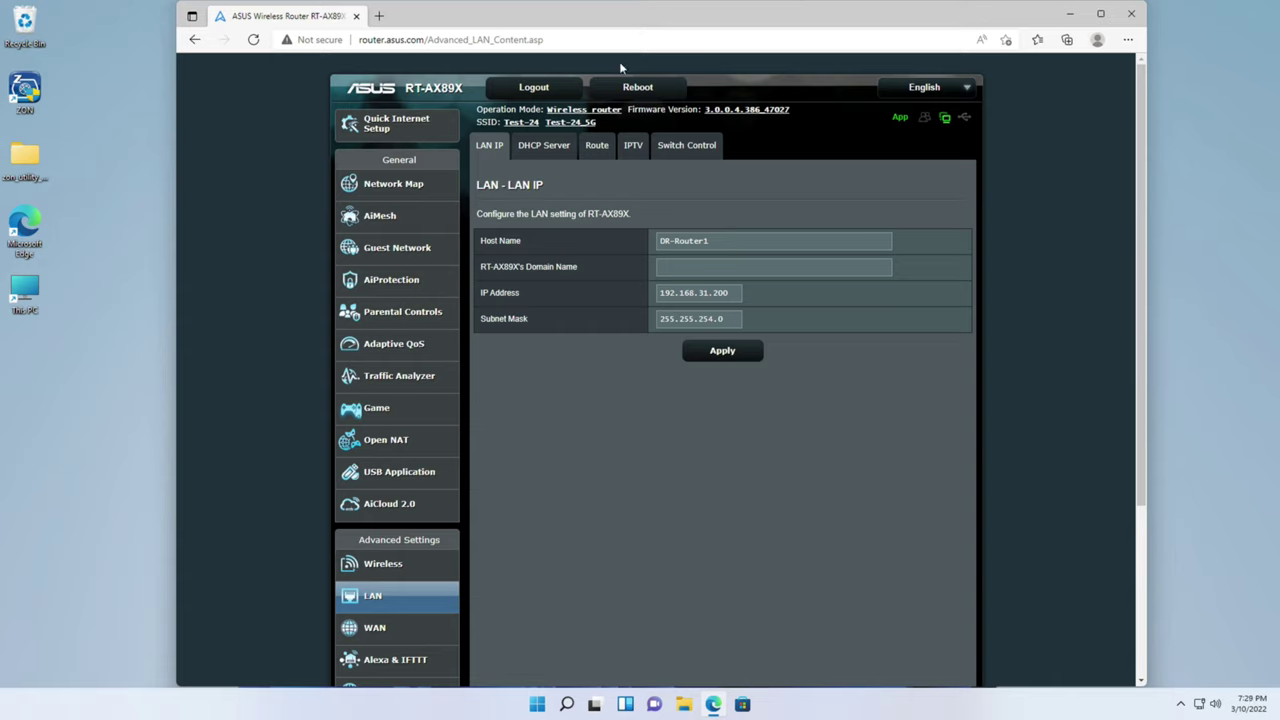
Step: Set the DHCP server's IP pool ending address to 192.168.31.199 and apply the change
{"action": "left_click", "coordinate": [565, 150]}
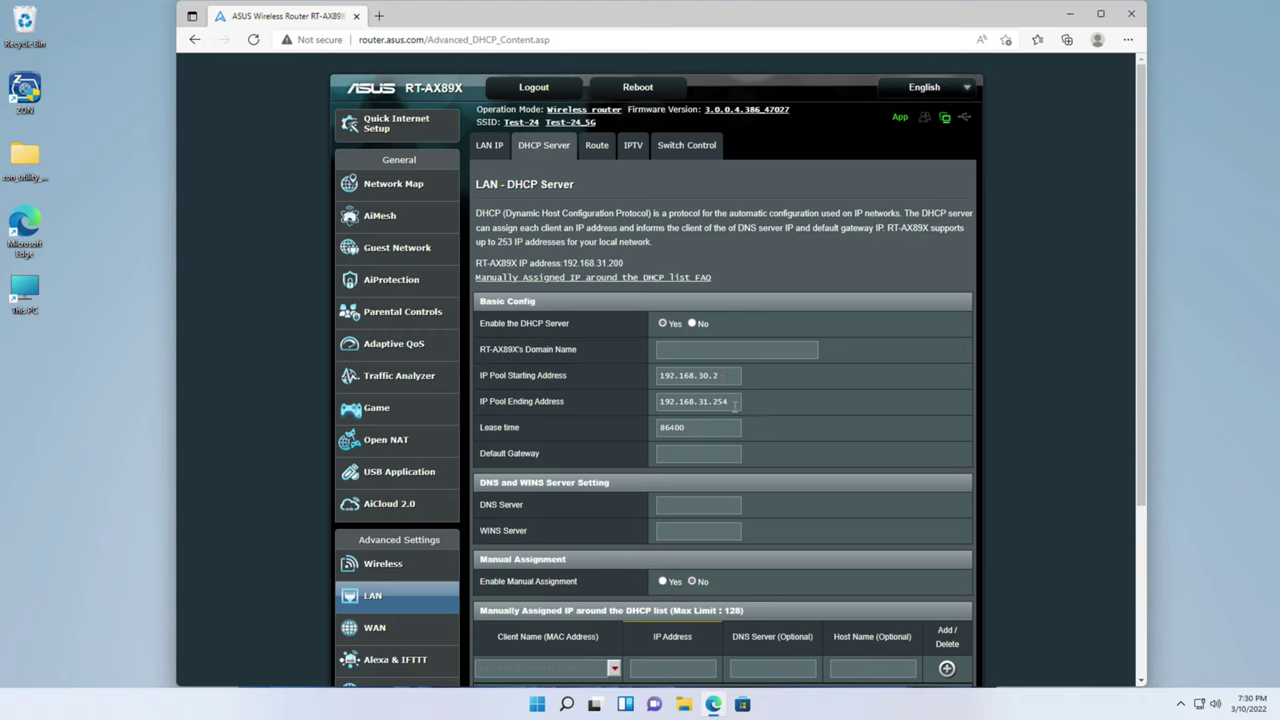
{"action": "left_click", "coordinate": [735, 404]}
{"action": "key", "text": "BackSpace"}
{"action": "key", "text": "BackSpace"}
{"action": "key", "text": "BackSpace"}
{"action": "type", "text": "199"}
{"action": "scroll", "coordinate": [729, 410], "scroll_direction": "down", "scroll_amount": 2}
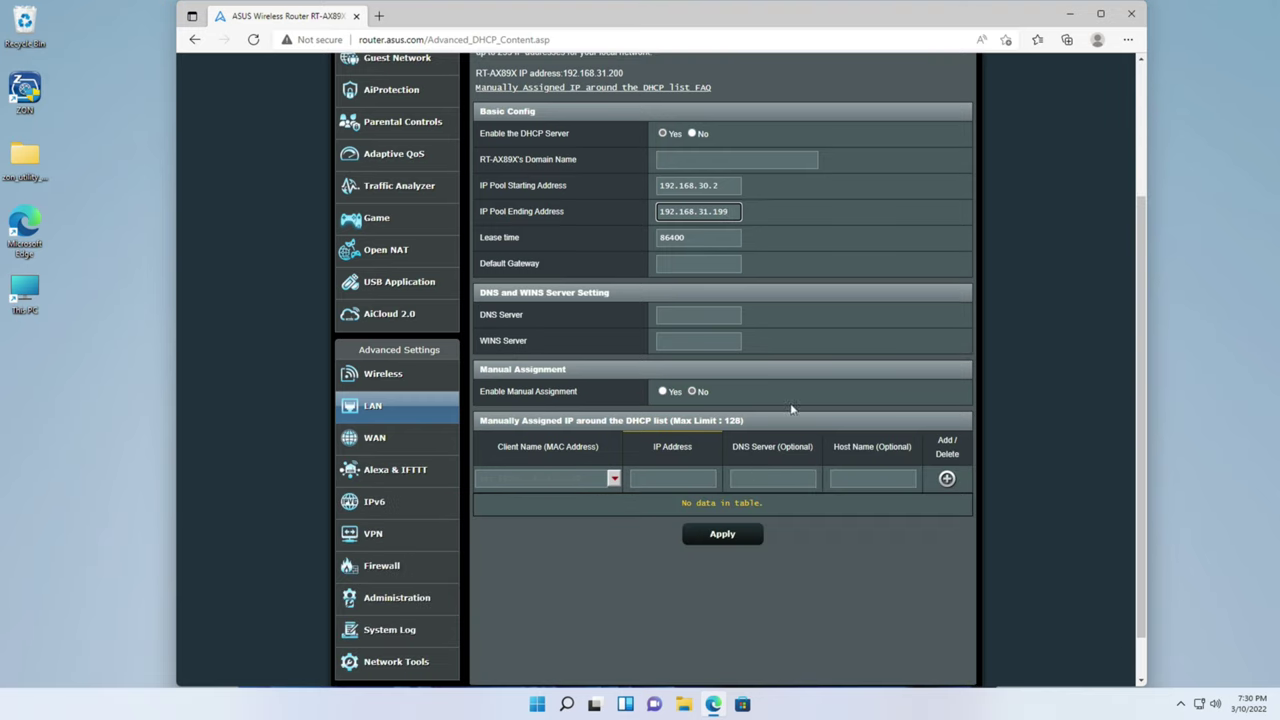
{"action": "left_click", "coordinate": [729, 541]}
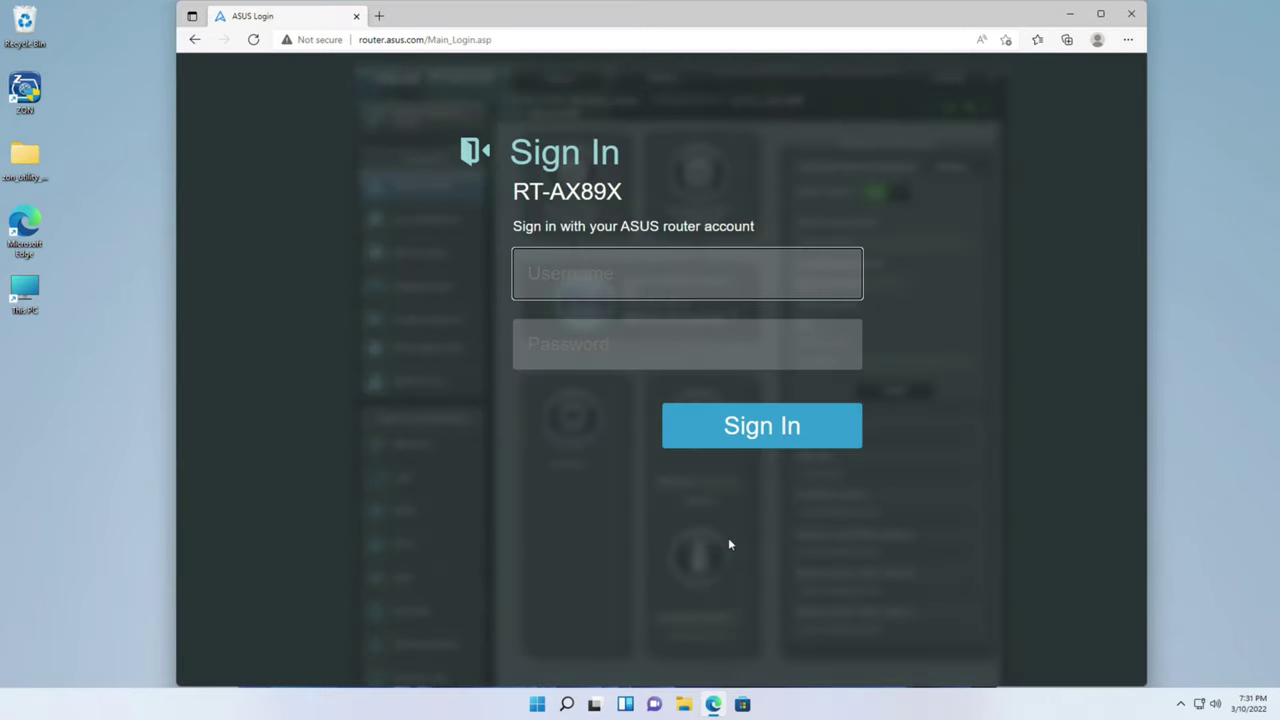
Step: Sign back in to the router as Adminx with the account password
{"action": "type", "text": "Adminx"}
{"action": "key", "text": "Tab"}
{"action": "type", "text": "********"}
{"action": "key", "text": "Return"}
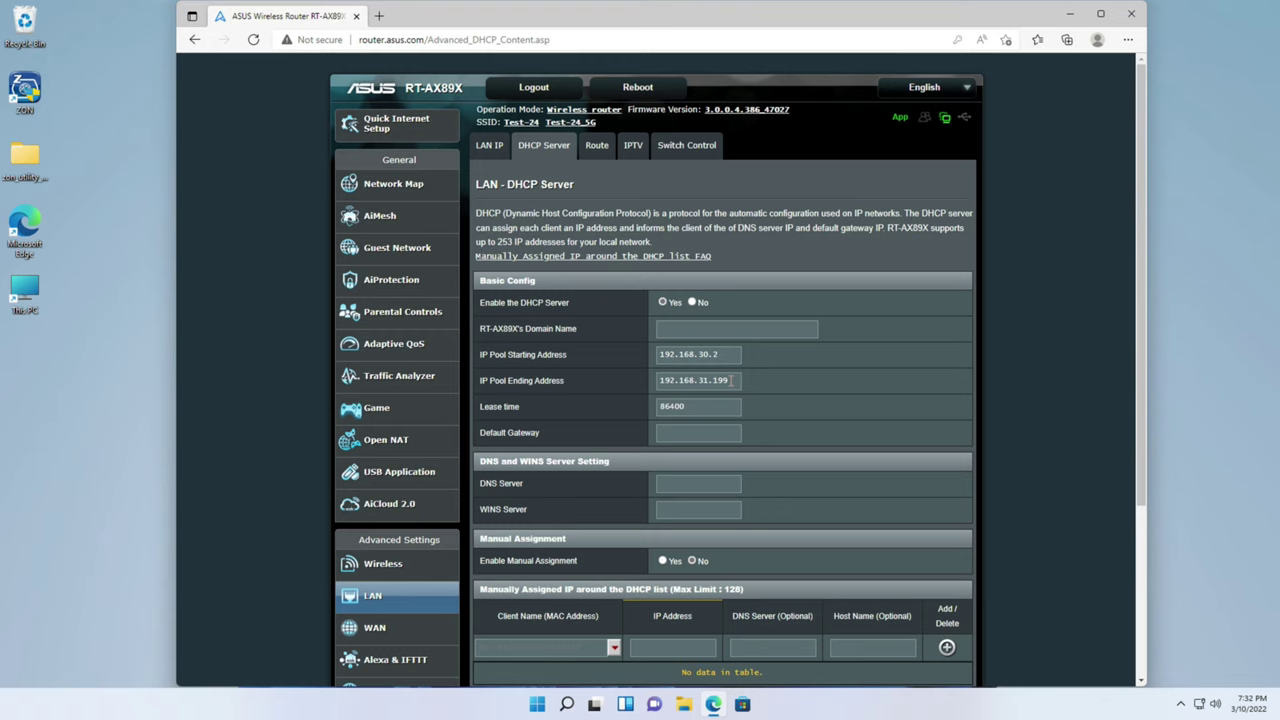
Step: Check the connected clients list from the network map and close it
{"action": "left_click", "coordinate": [385, 195]}
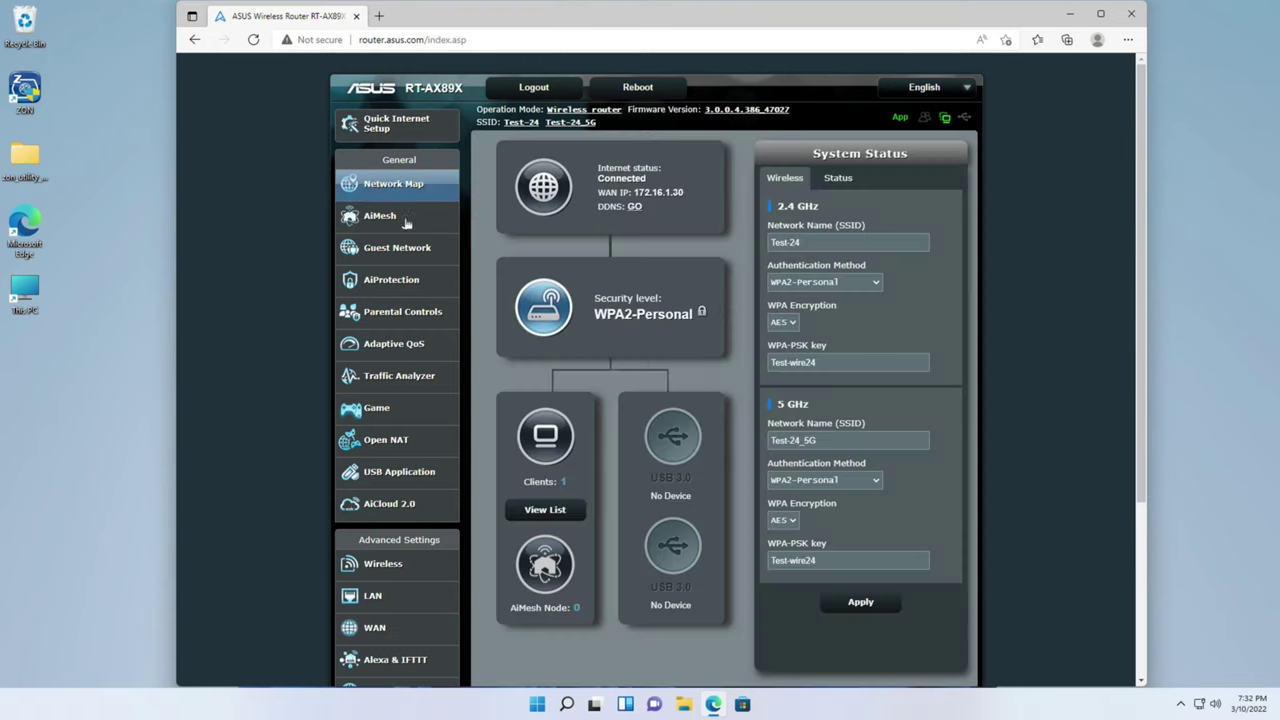
{"action": "left_click", "coordinate": [545, 510]}
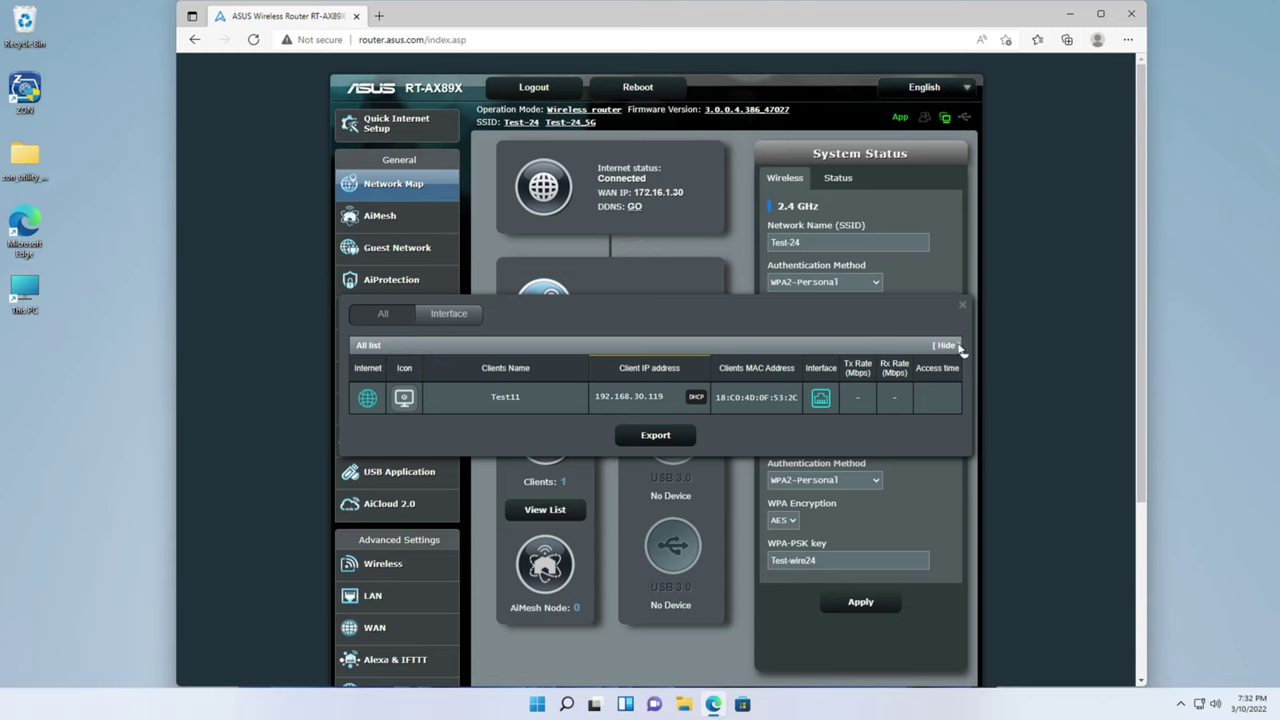
{"action": "left_click", "coordinate": [313, 413]}
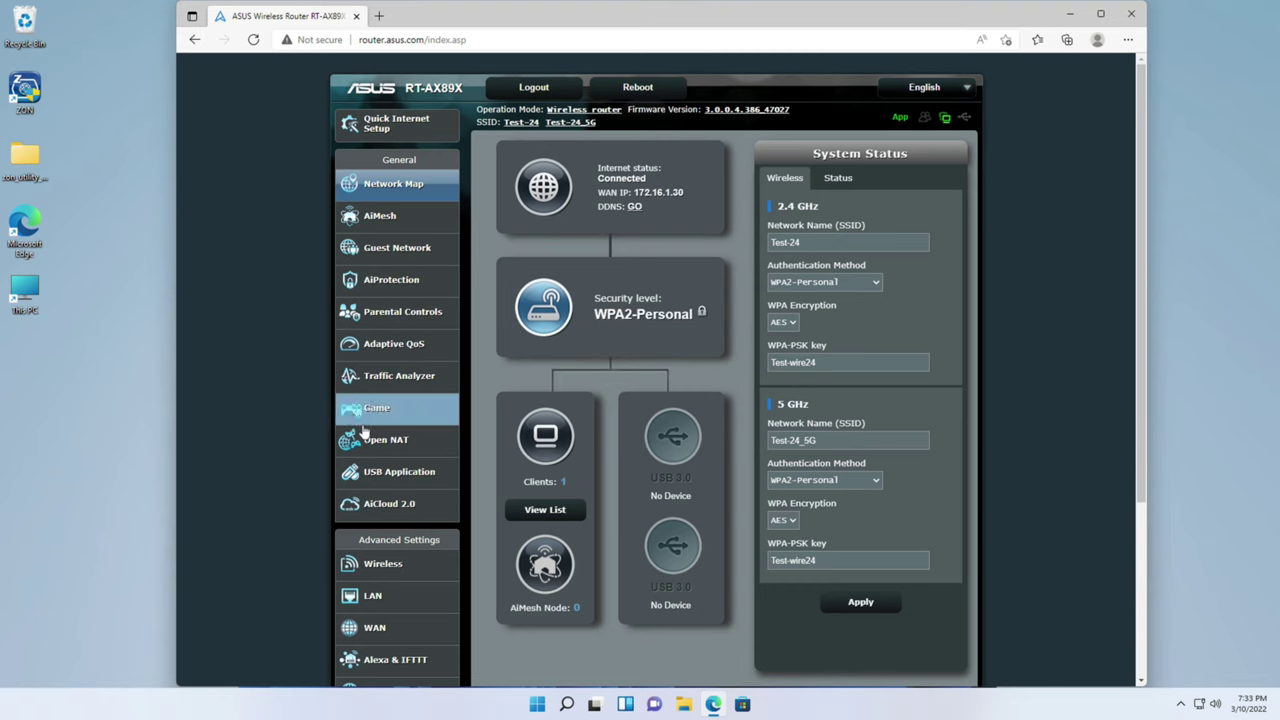
Step: Examine the DHCP server's manual IP assignment table and the clients available for a reserved address
{"action": "left_click", "coordinate": [372, 595]}
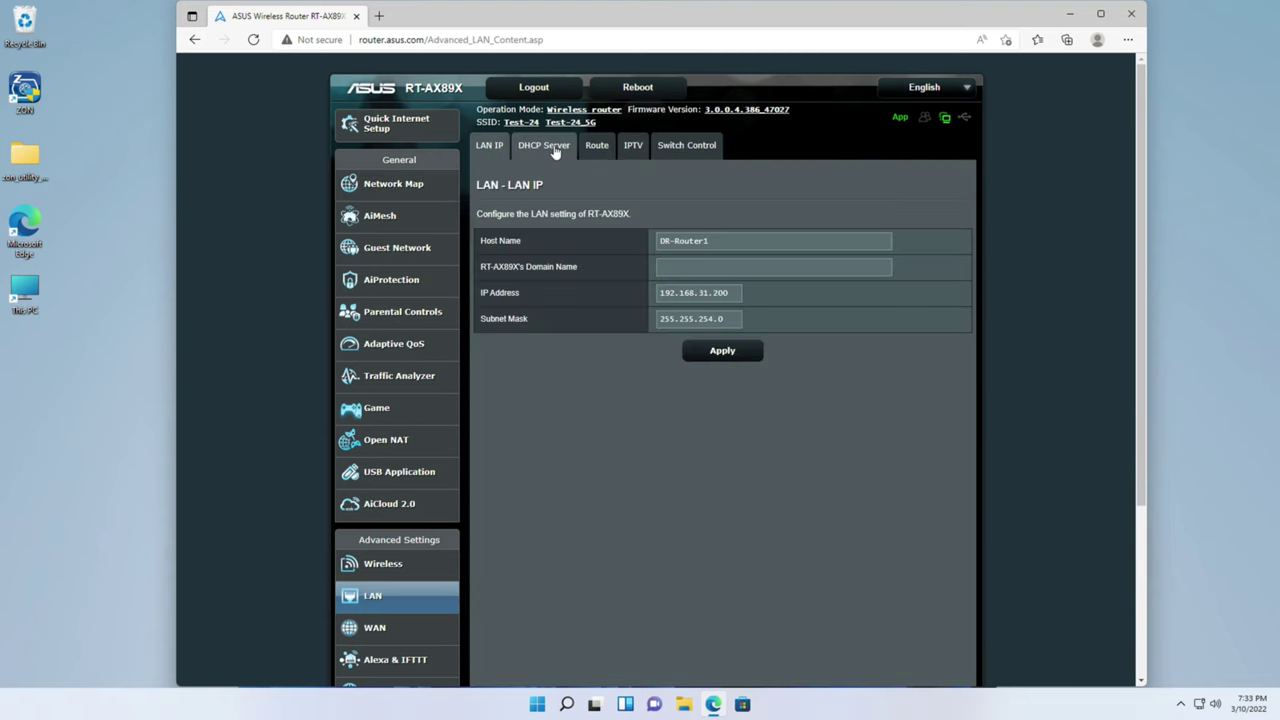
{"action": "left_click", "coordinate": [556, 146]}
{"action": "scroll", "coordinate": [746, 435], "scroll_direction": "down", "scroll_amount": 5}
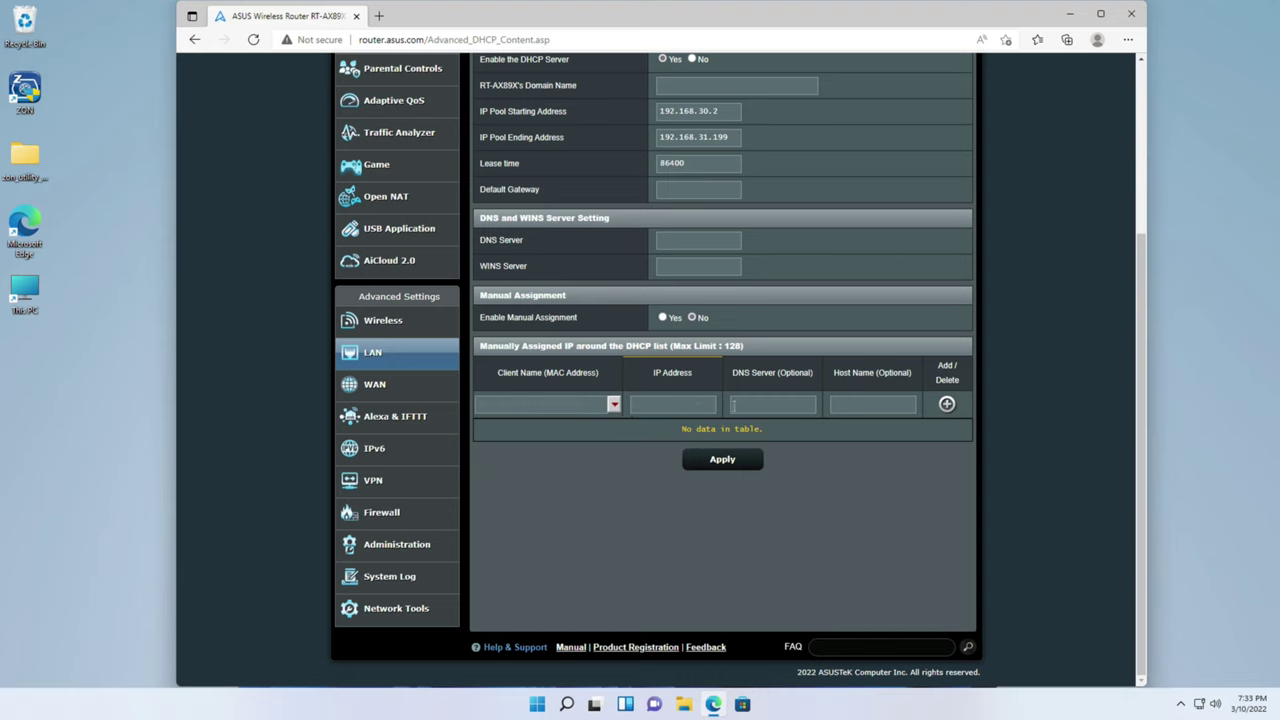
{"action": "left_click", "coordinate": [614, 405]}
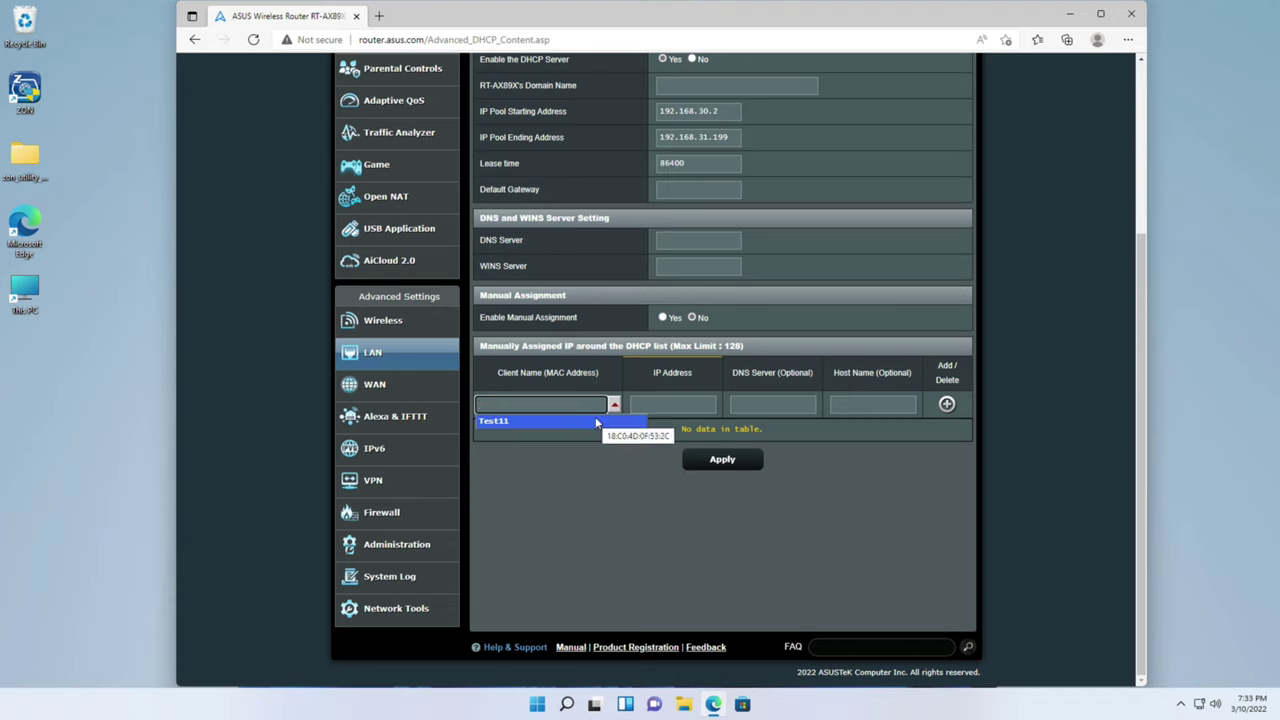
{"action": "left_click", "coordinate": [666, 403]}
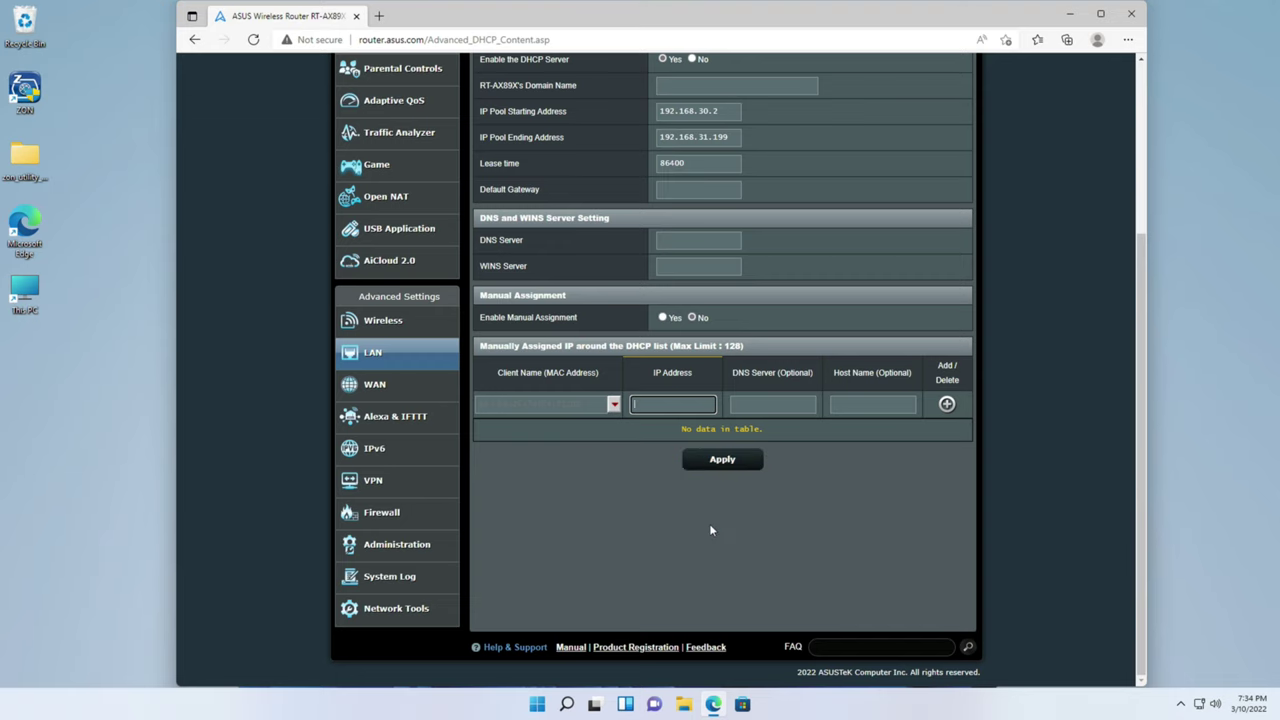
{"action": "scroll", "coordinate": [755, 504], "scroll_direction": "up", "scroll_amount": 3}
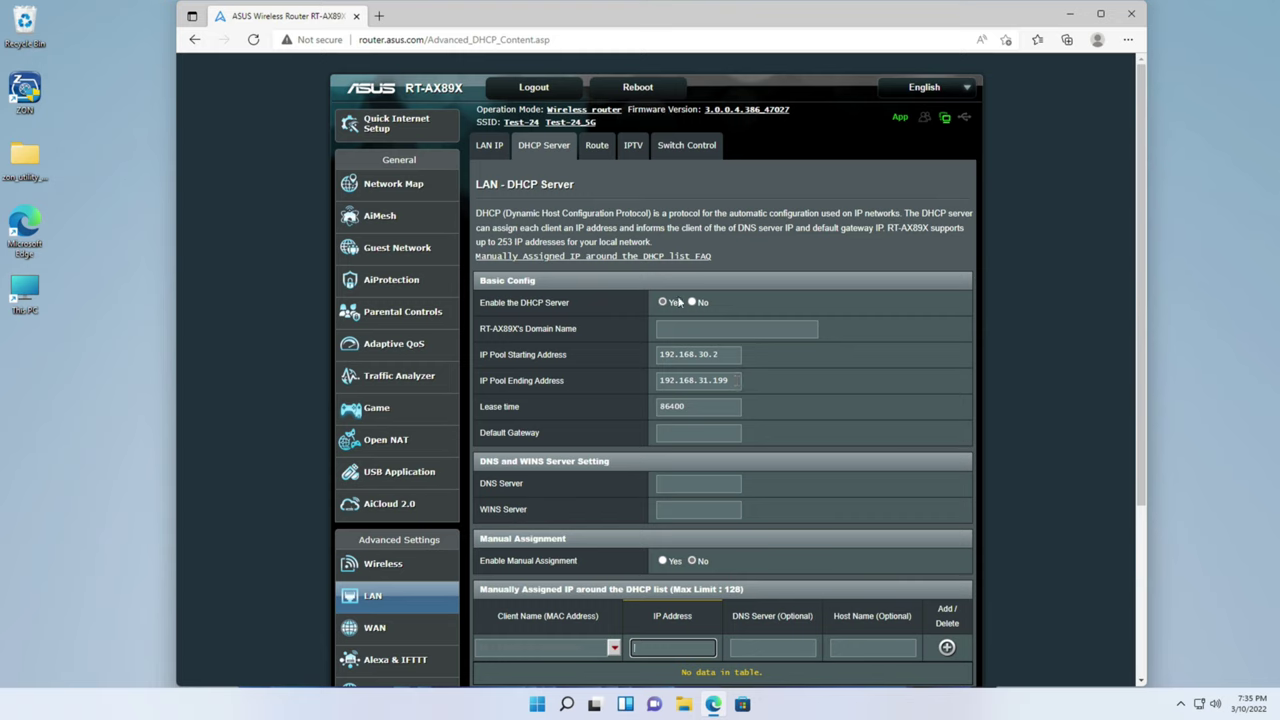
Step: In the LAN switch control settings, set the 10G base-T port link speed and the SFP+ port maximum link speed to 10Gbps
{"action": "left_click", "coordinate": [689, 147]}
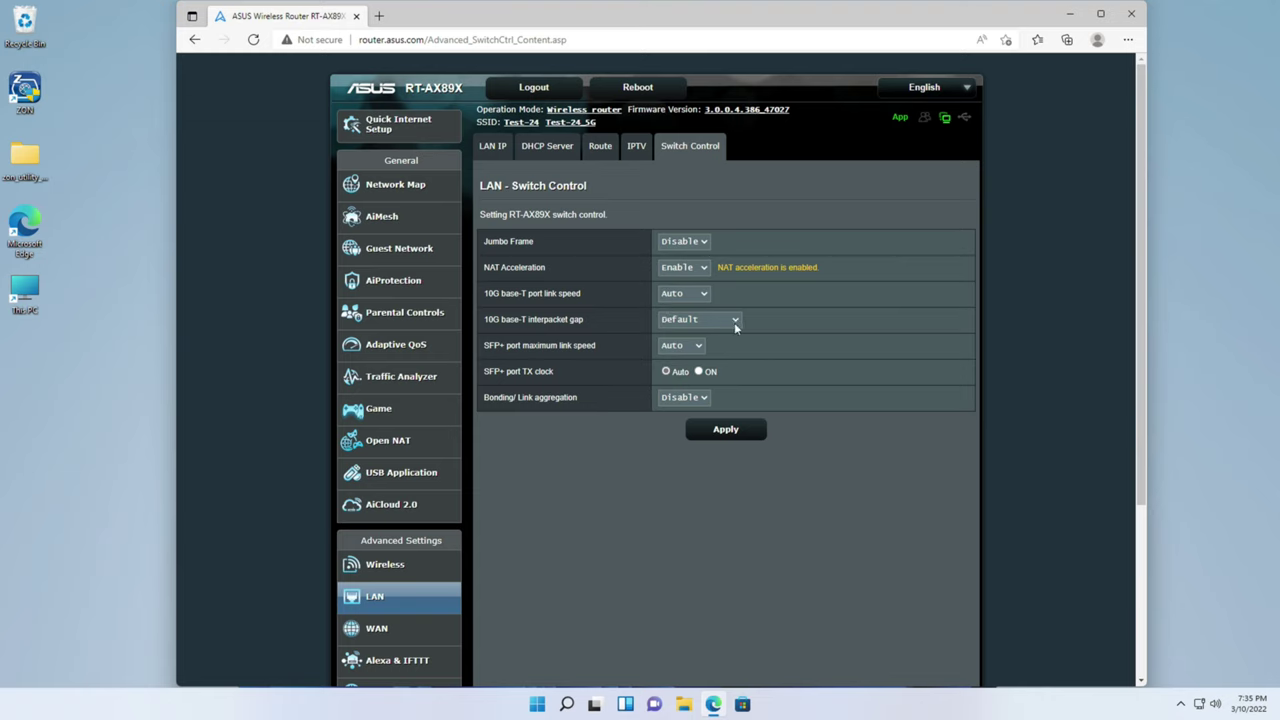
{"action": "left_click", "coordinate": [703, 295]}
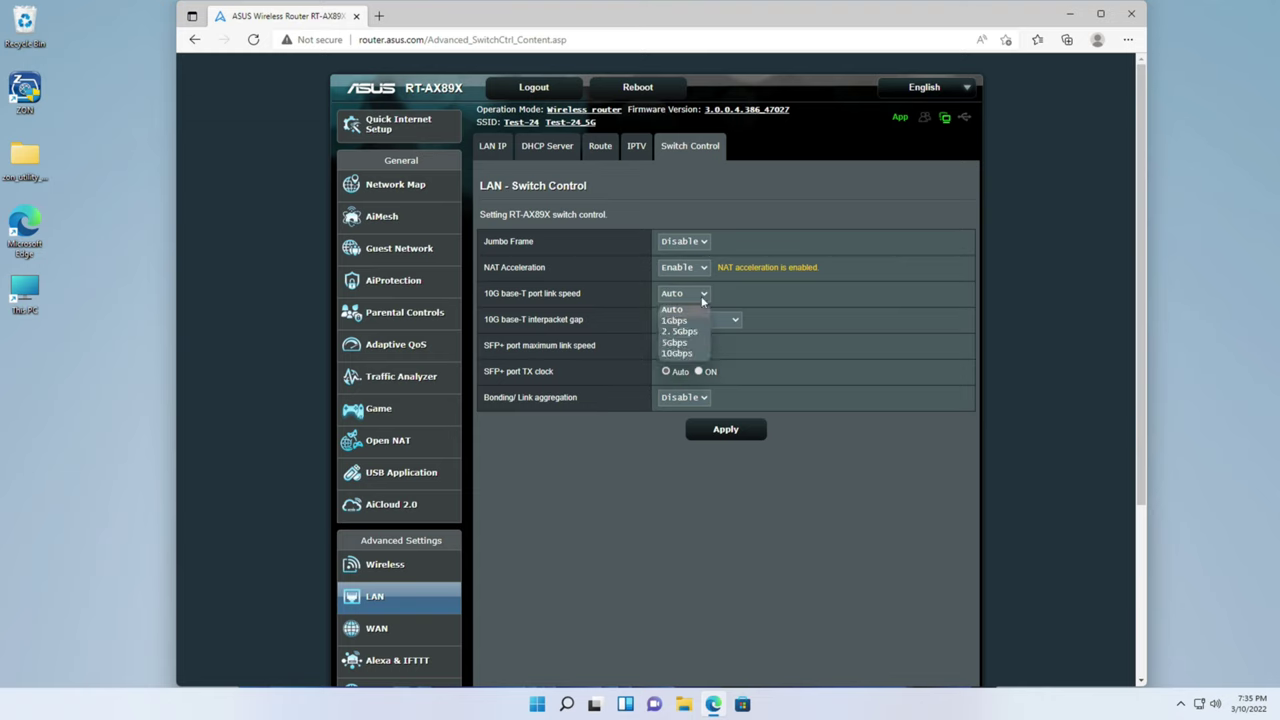
{"action": "left_click", "coordinate": [676, 355]}
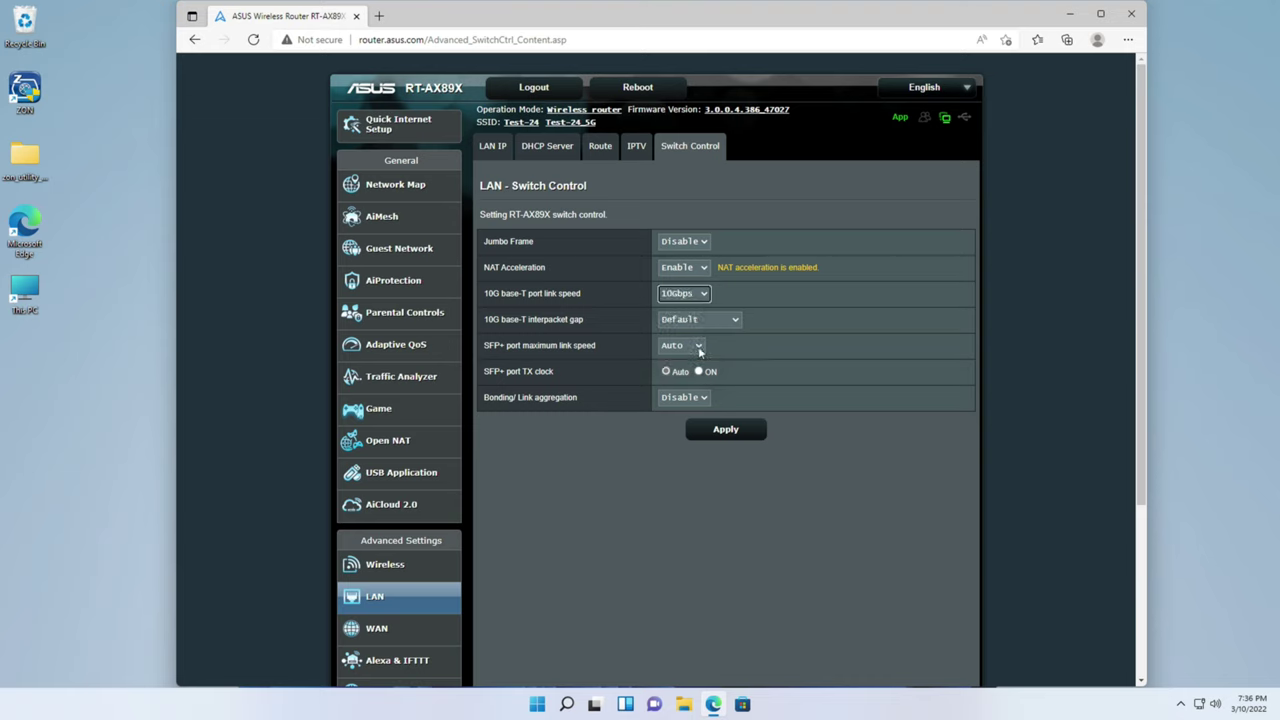
{"action": "left_click", "coordinate": [699, 347]}
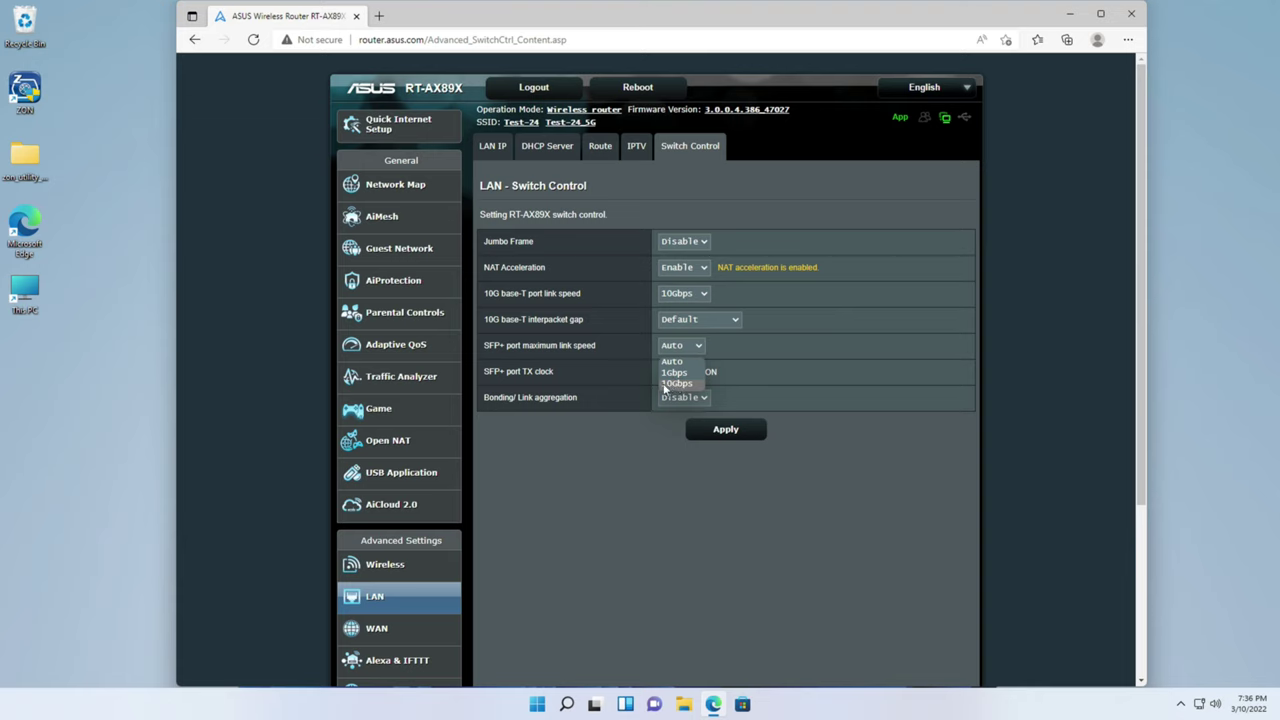
{"action": "left_click", "coordinate": [665, 385]}
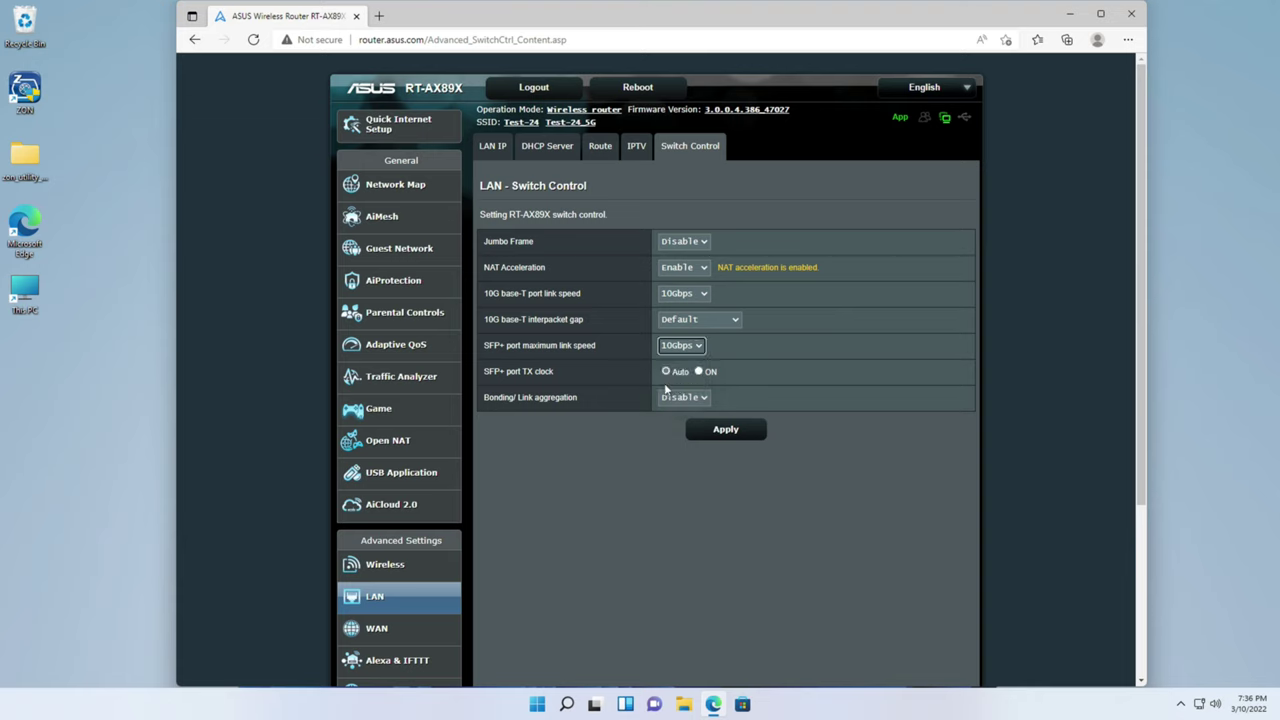
Step: Apply the switch control settings and agree to reboot the router
{"action": "left_click", "coordinate": [699, 295]}
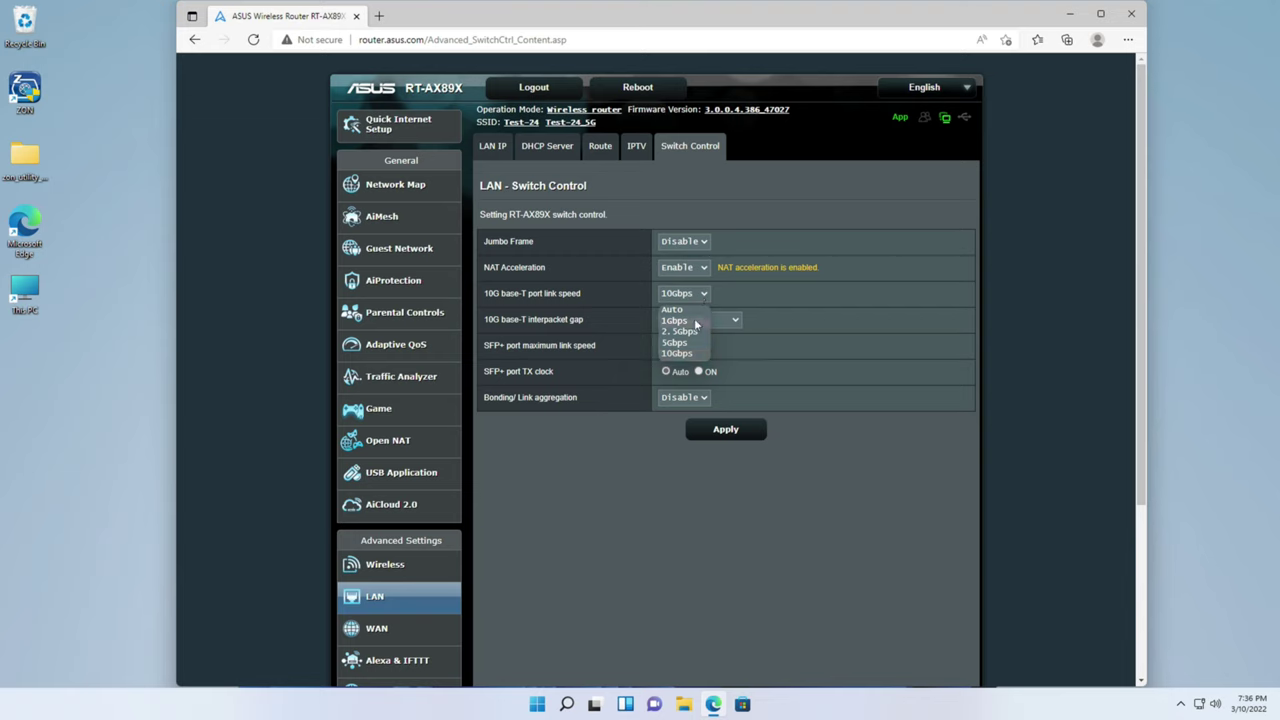
{"action": "left_click", "coordinate": [684, 397]}
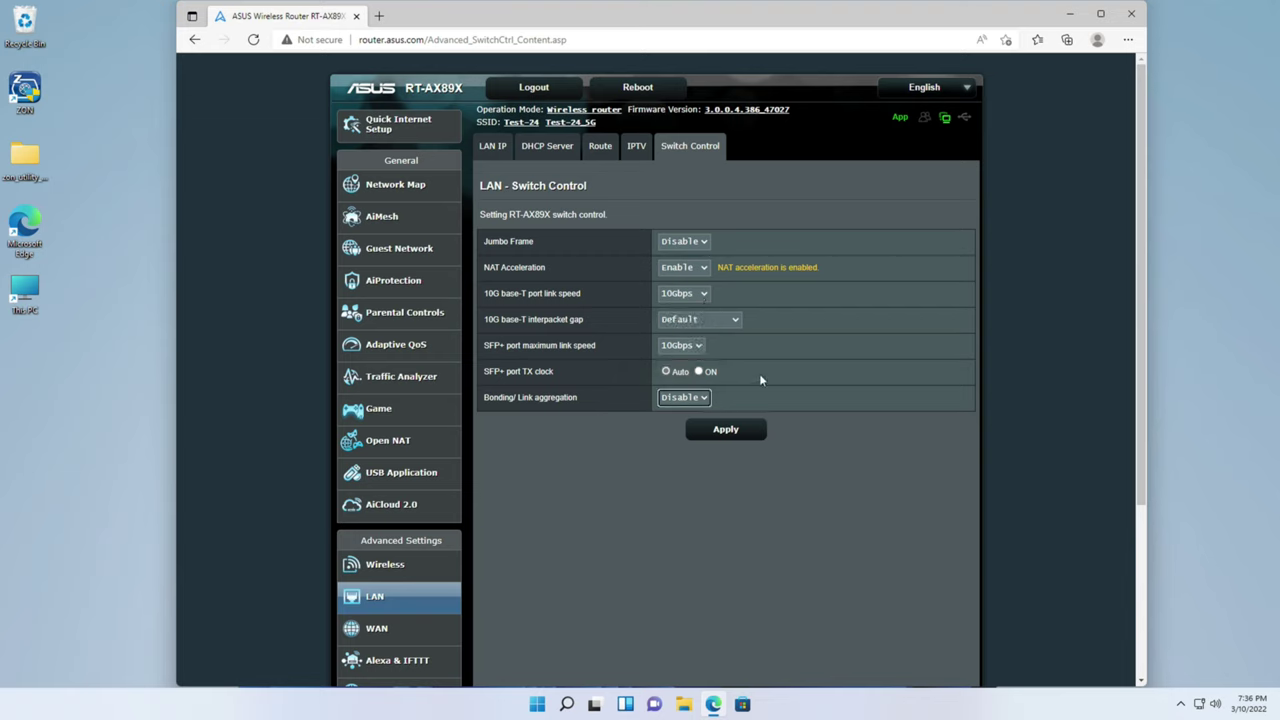
{"action": "left_click", "coordinate": [730, 432]}
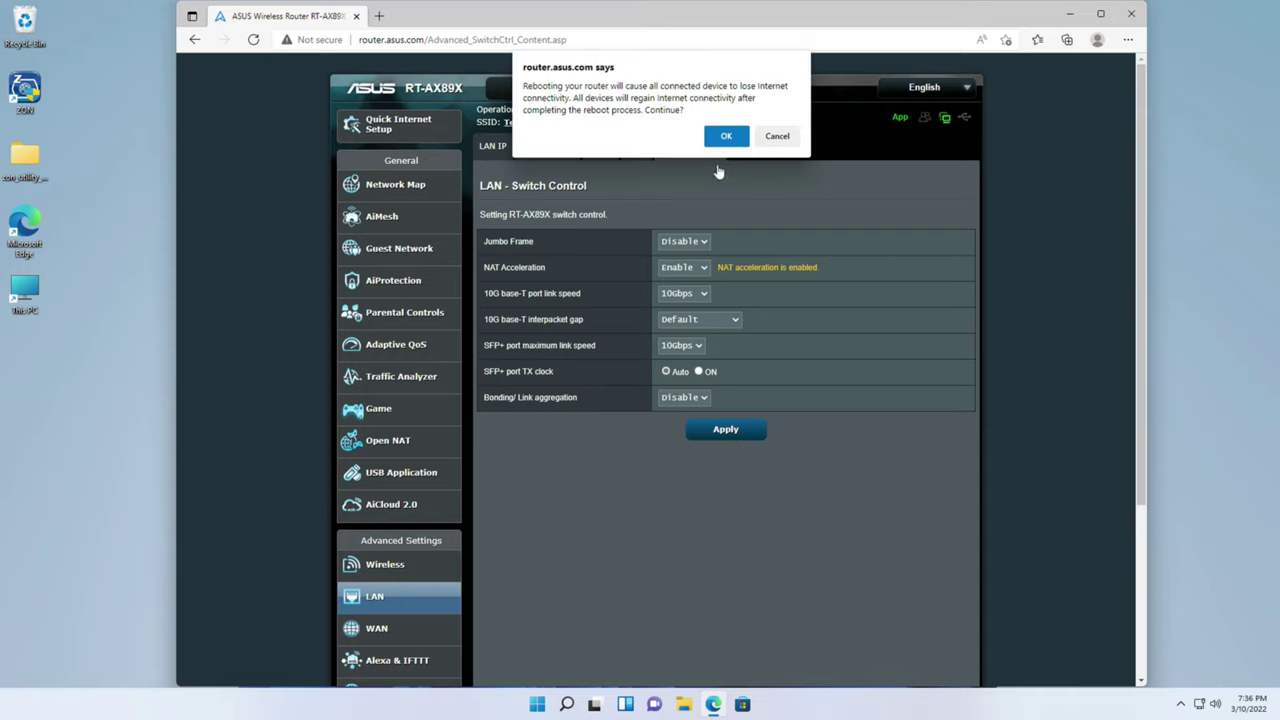
{"action": "left_click", "coordinate": [725, 141]}
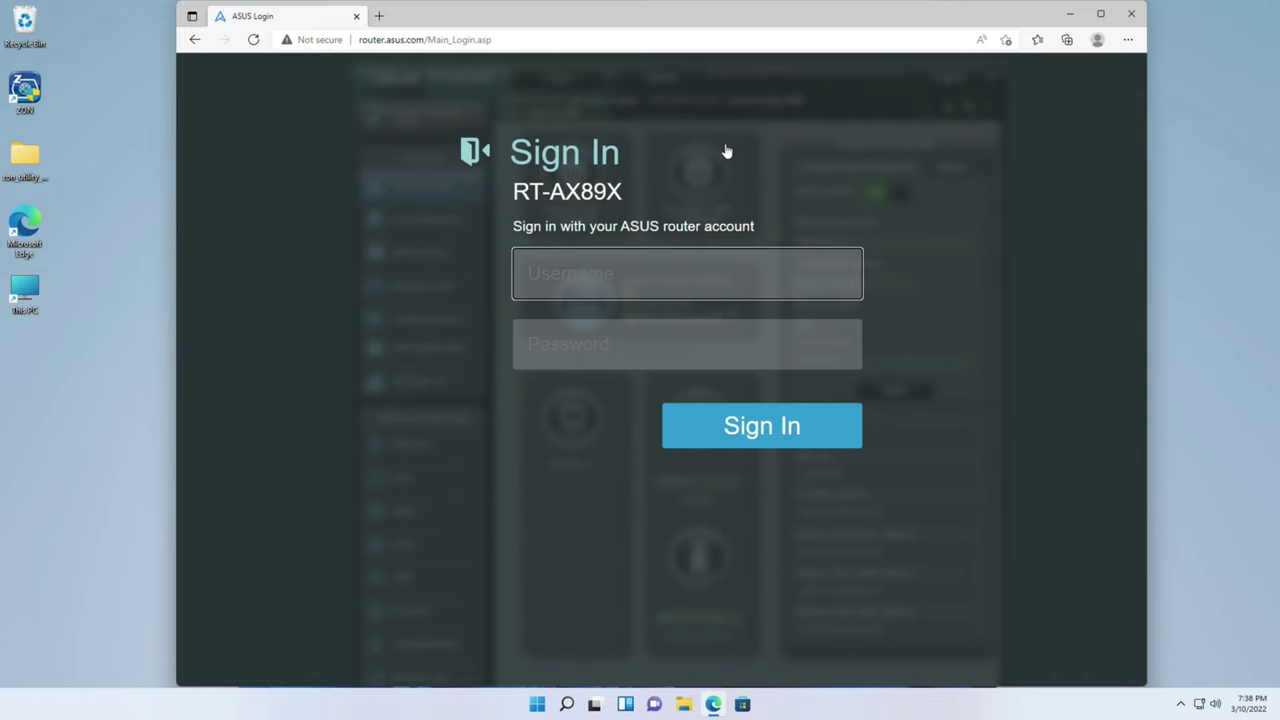
Step: Sign in to the rebooted router as Adminx with the account password
{"action": "type", "text": "Adminx"}
{"action": "key", "text": "Tab"}
{"action": "type", "text": "*********"}
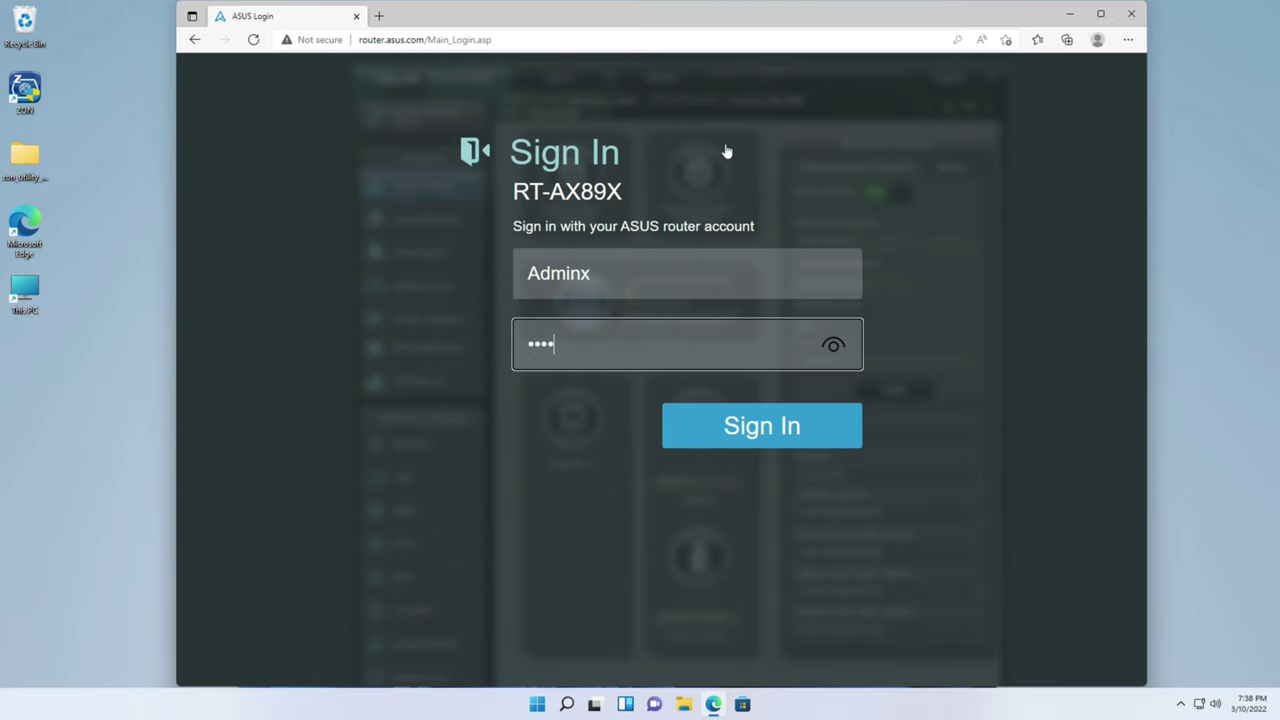
{"action": "left_click", "coordinate": [720, 425]}
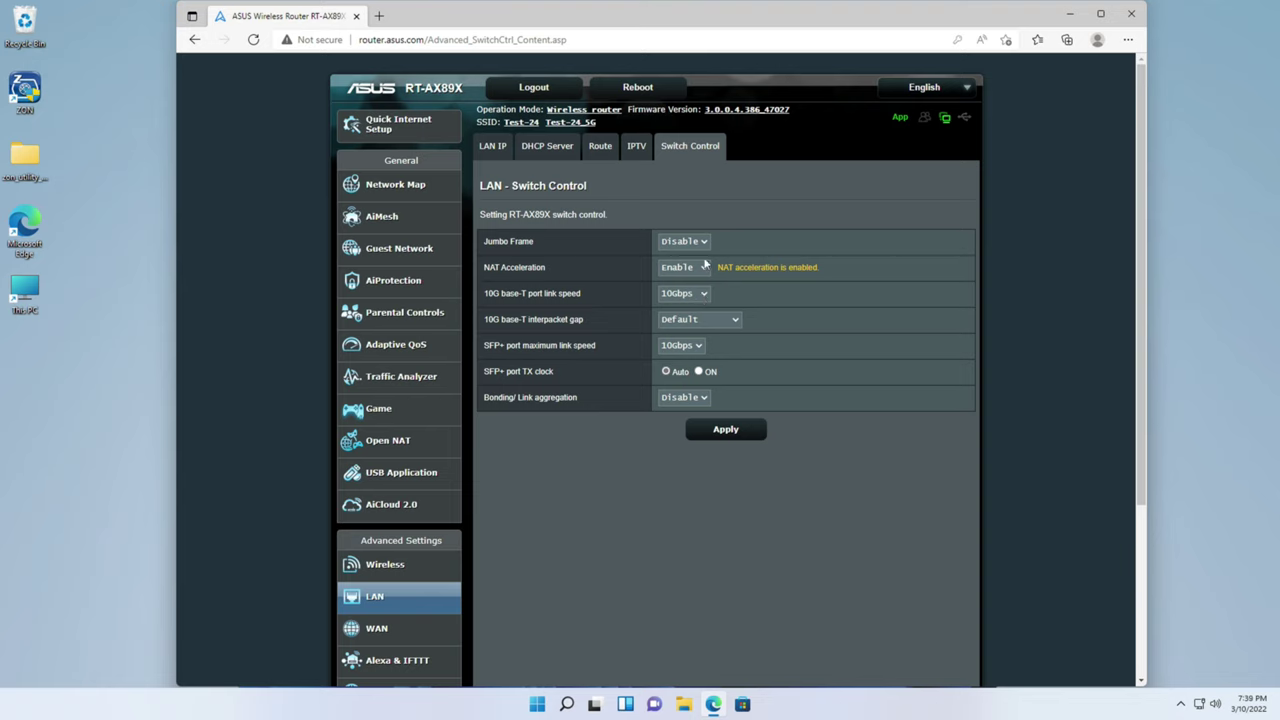
Step: Review the Traffic Analyzer statistics and the full per-app traffic list for client Test11, and close the list
{"action": "left_click", "coordinate": [399, 377]}
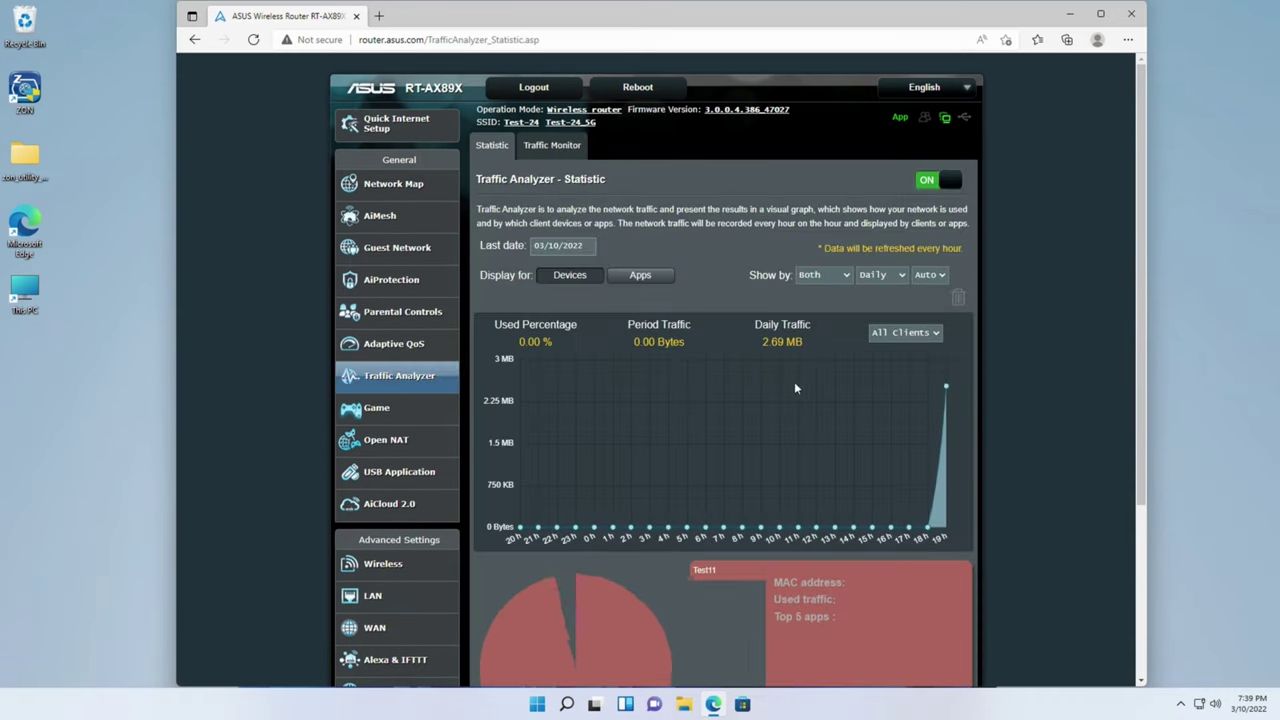
{"action": "scroll", "coordinate": [795, 382], "scroll_direction": "down", "scroll_amount": 2}
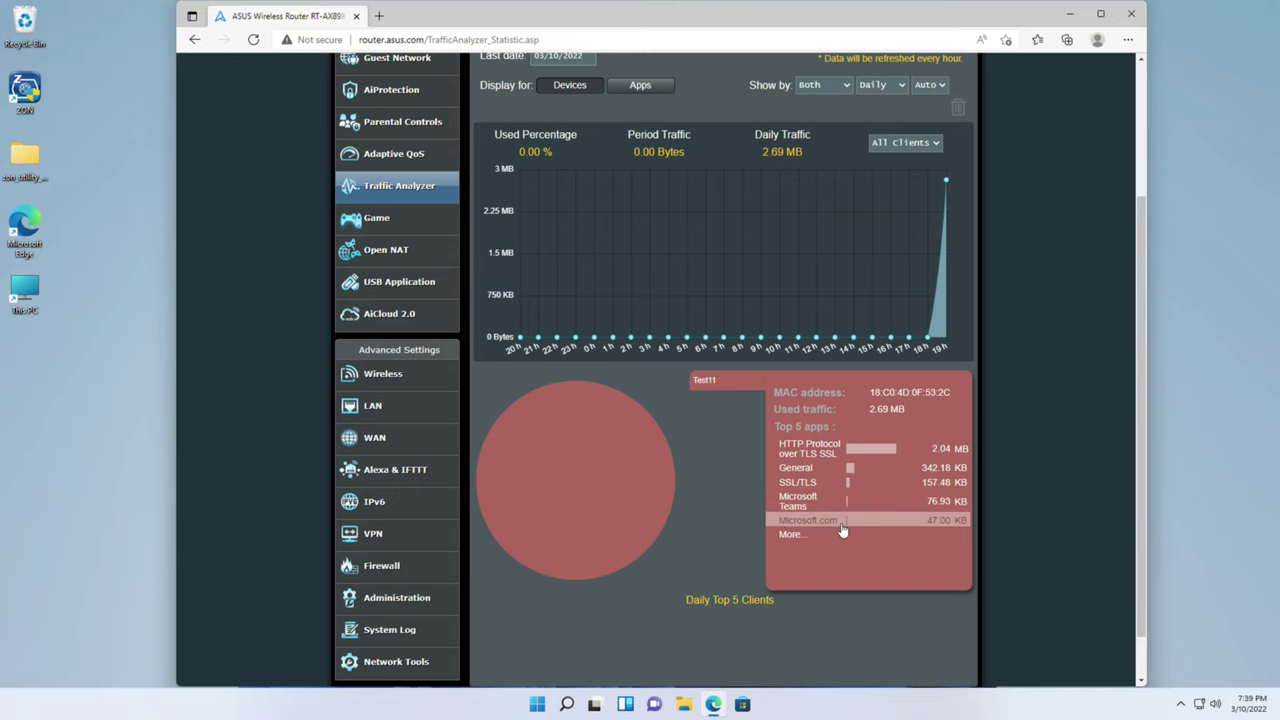
{"action": "left_click", "coordinate": [809, 537]}
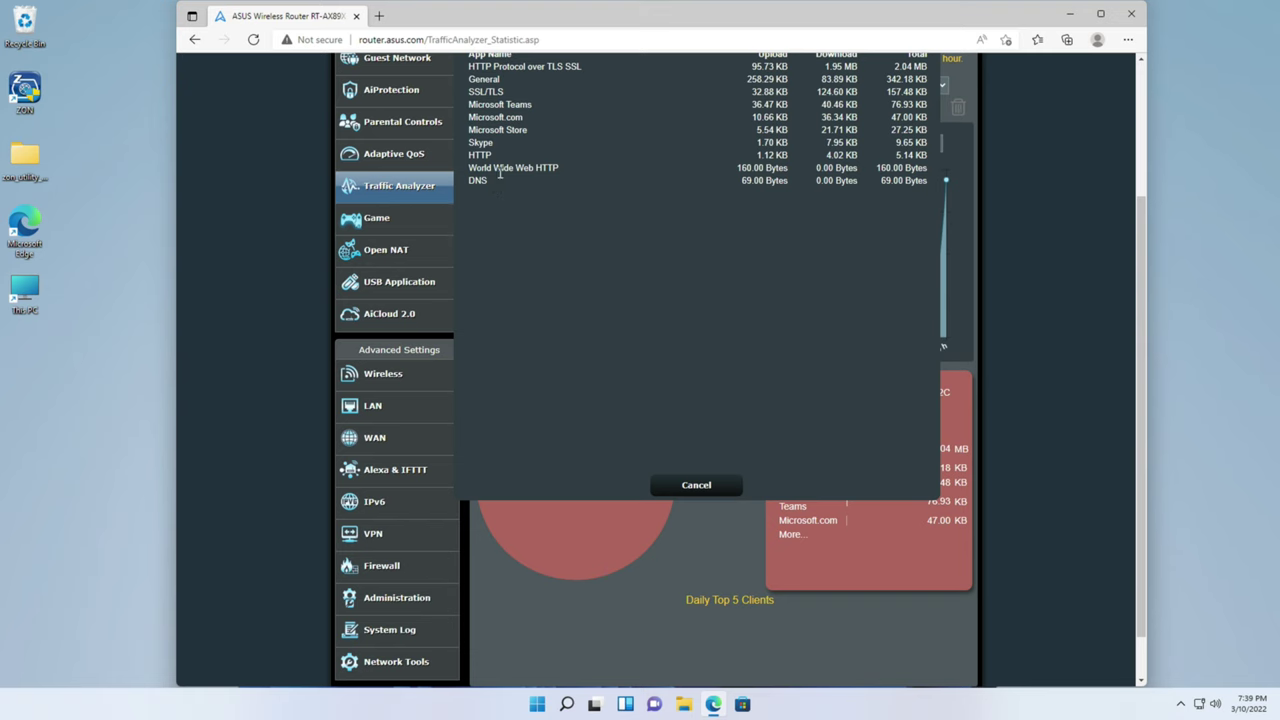
{"action": "scroll", "coordinate": [549, 157], "scroll_direction": "up", "scroll_amount": 1}
{"action": "scroll", "coordinate": [549, 157], "scroll_direction": "up", "scroll_amount": 2}
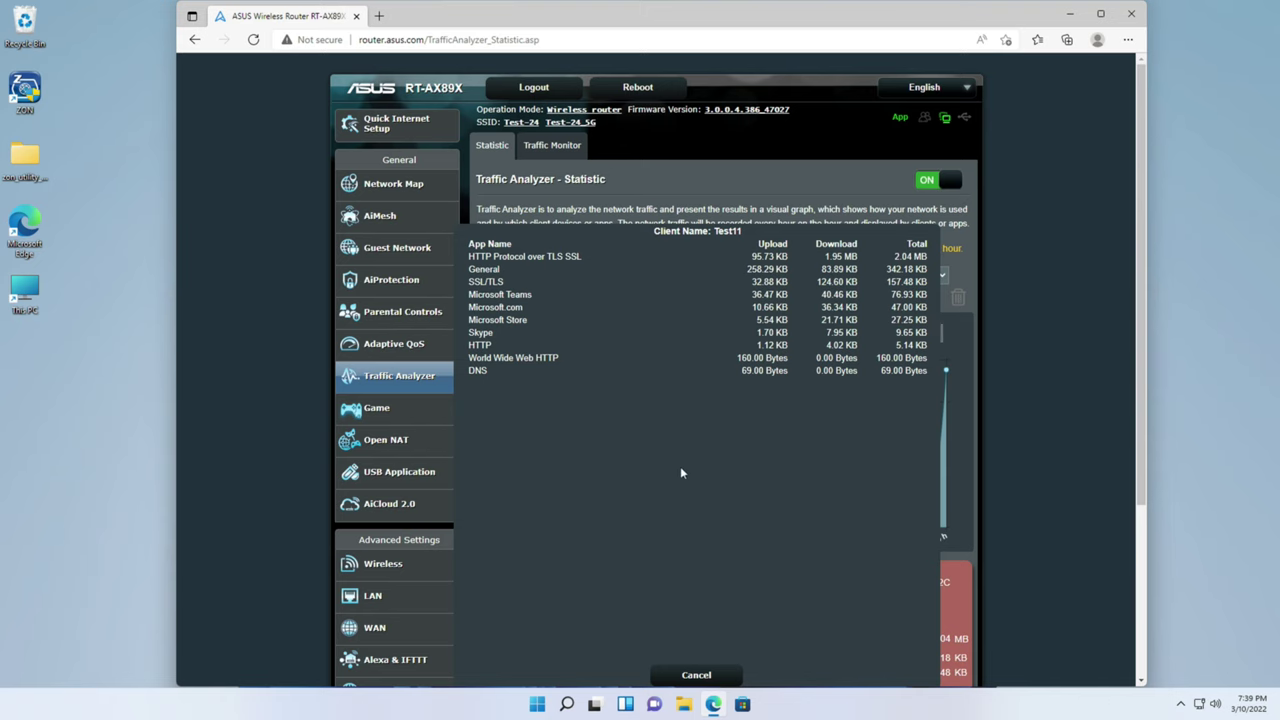
{"action": "left_click", "coordinate": [694, 675]}
{"action": "scroll", "coordinate": [845, 503], "scroll_direction": "down", "scroll_amount": 1}
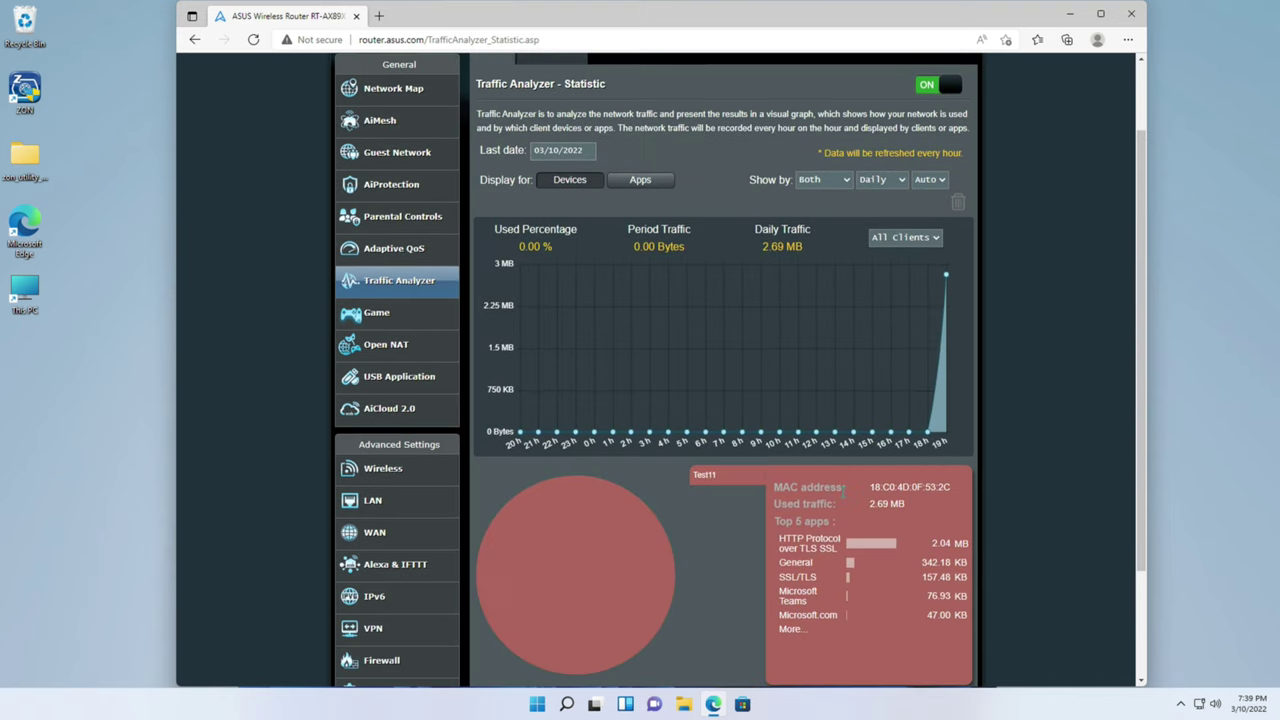